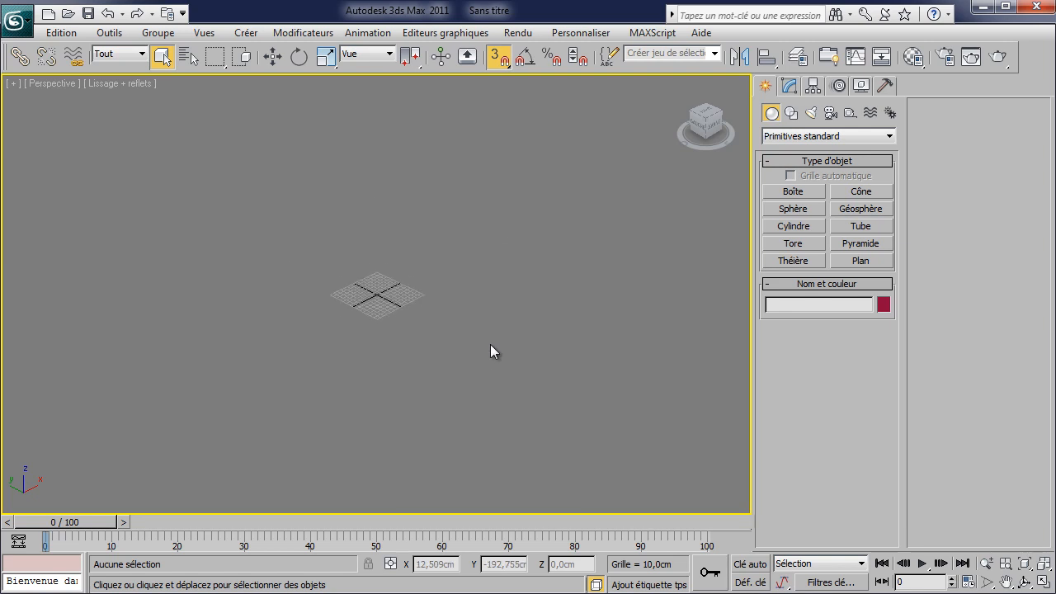
In the top view, set up an AEC wall 10 cm wide and 300 cm high with left (Gauche) justification.
key("t")
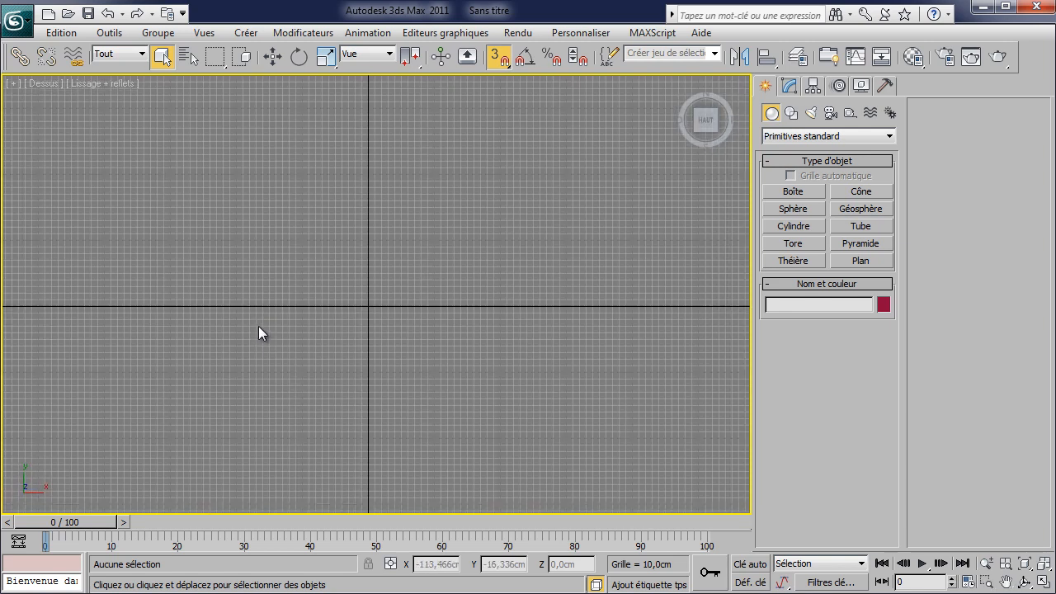
left_click(792, 113)
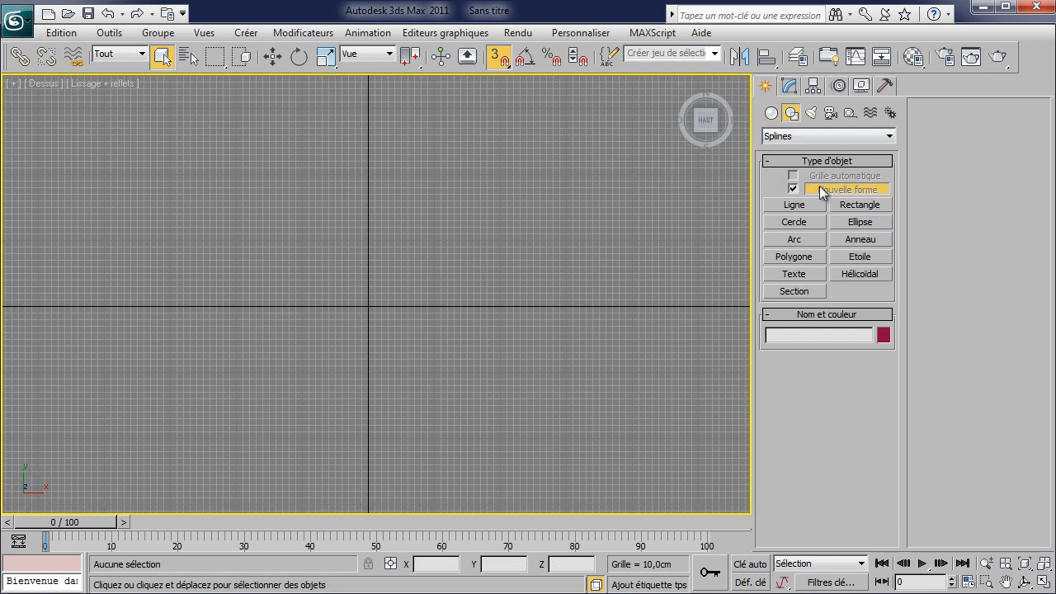
left_click(772, 115)
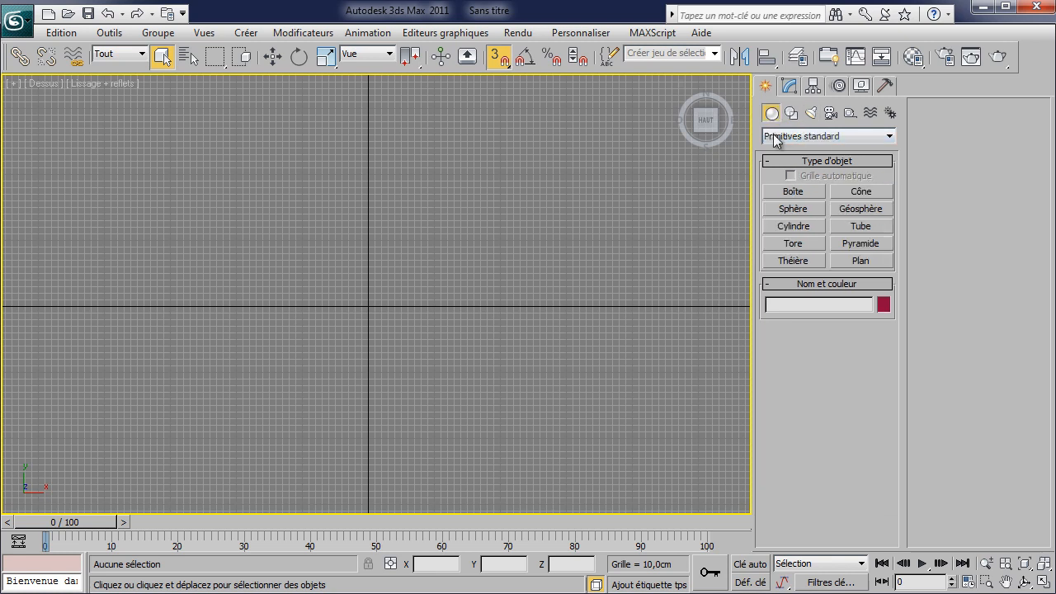
left_click(774, 137)
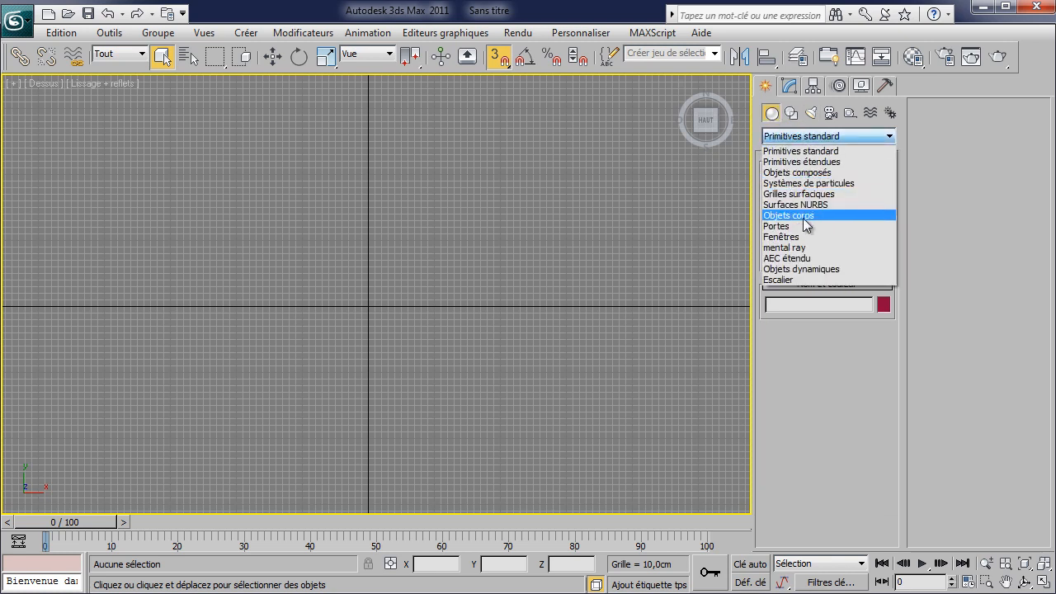
left_click(812, 259)
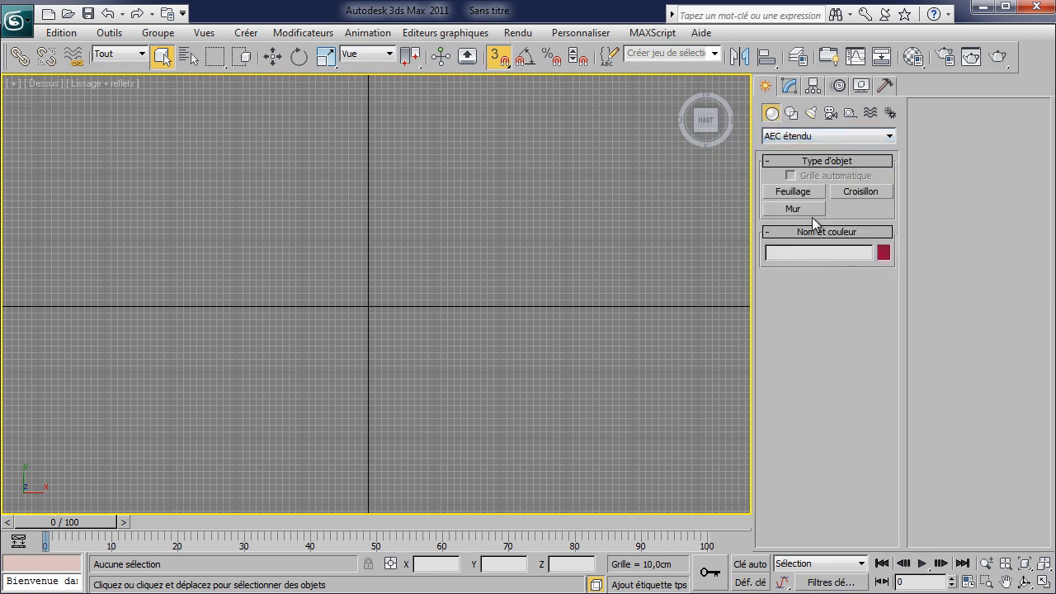
left_click(794, 209)
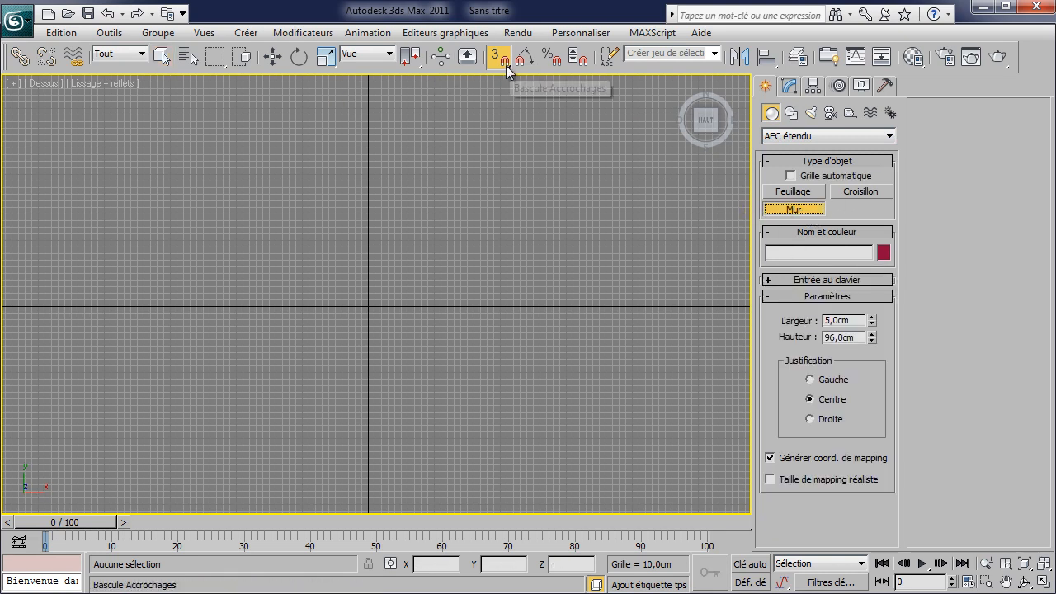
scroll(169, 306, "down", 3)
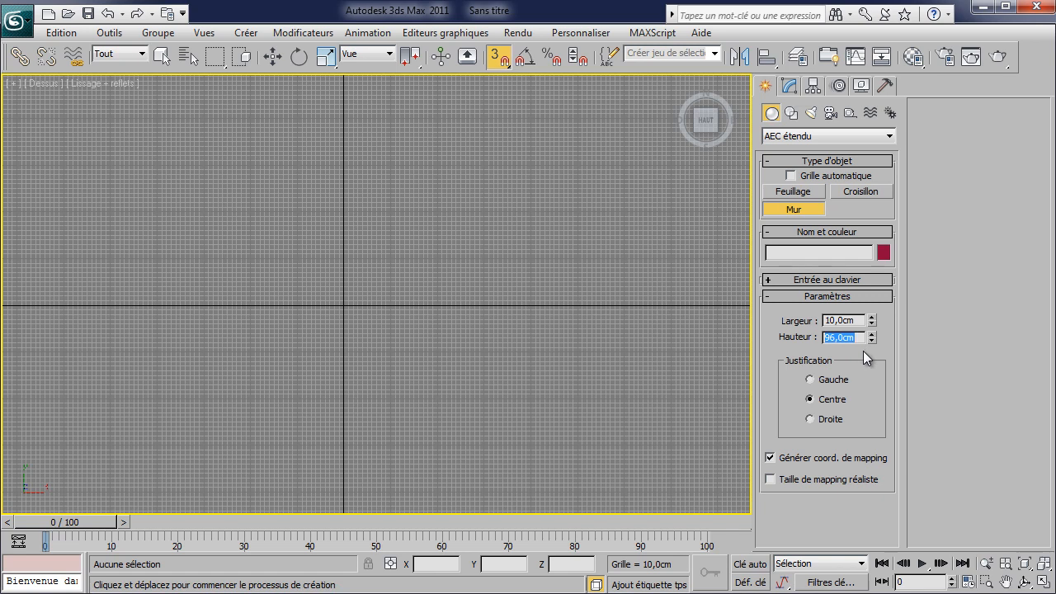
type("300")
left_click(832, 381)
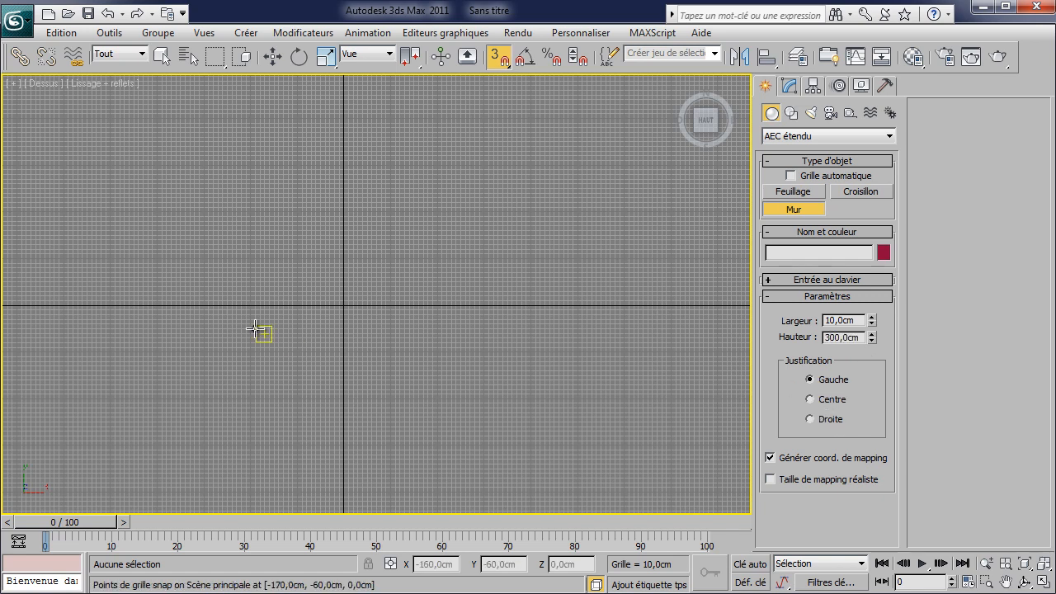
Draw a straight wall about 1000 cm long from the origin along the X axis and inspect it in perspective.
left_click(343, 306)
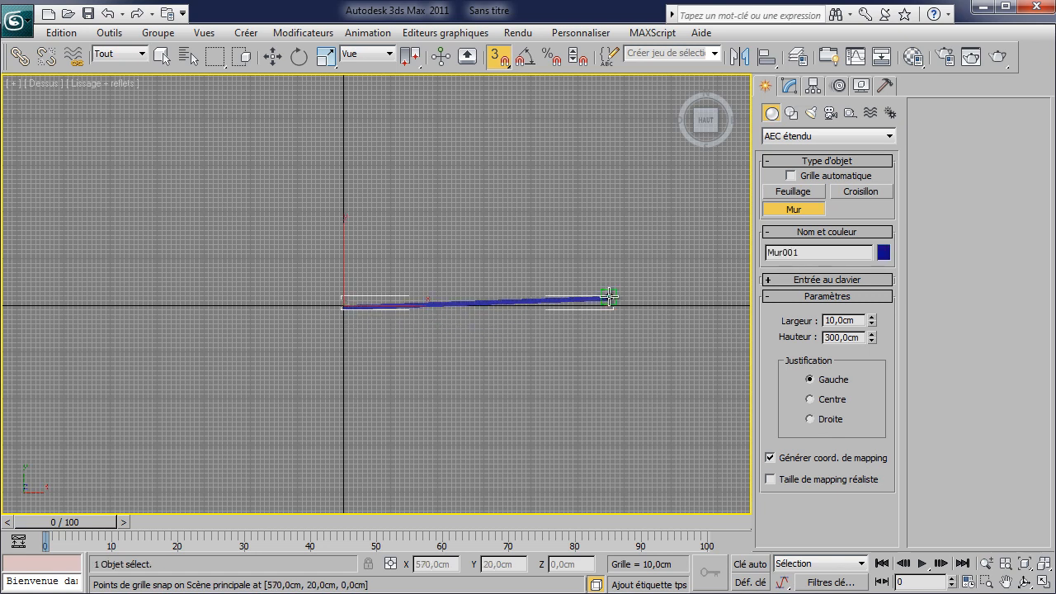
scroll(643, 328, "down", 2)
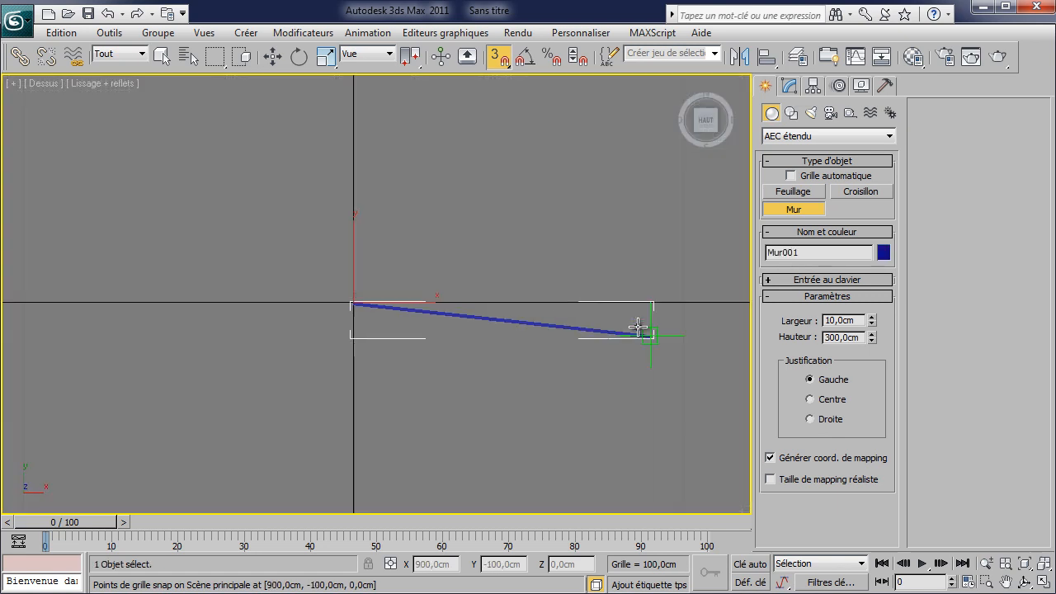
left_click(682, 302)
right_click(682, 302)
middle_click_drag(569, 348, 461, 364)
key("p")
middle_click_drag(395, 379, 248, 276, "alt")
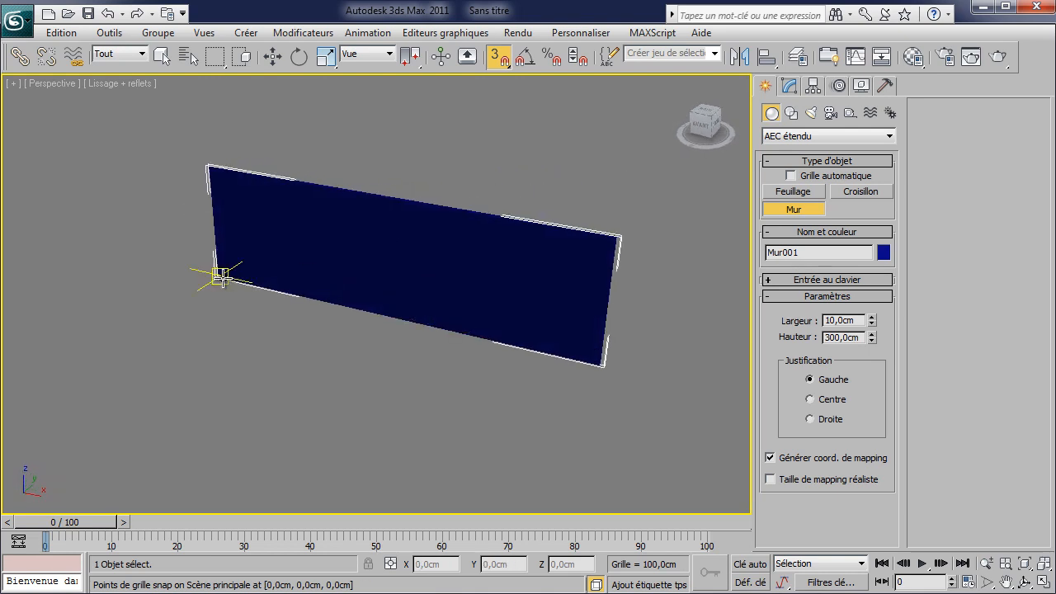
right_click(221, 275)
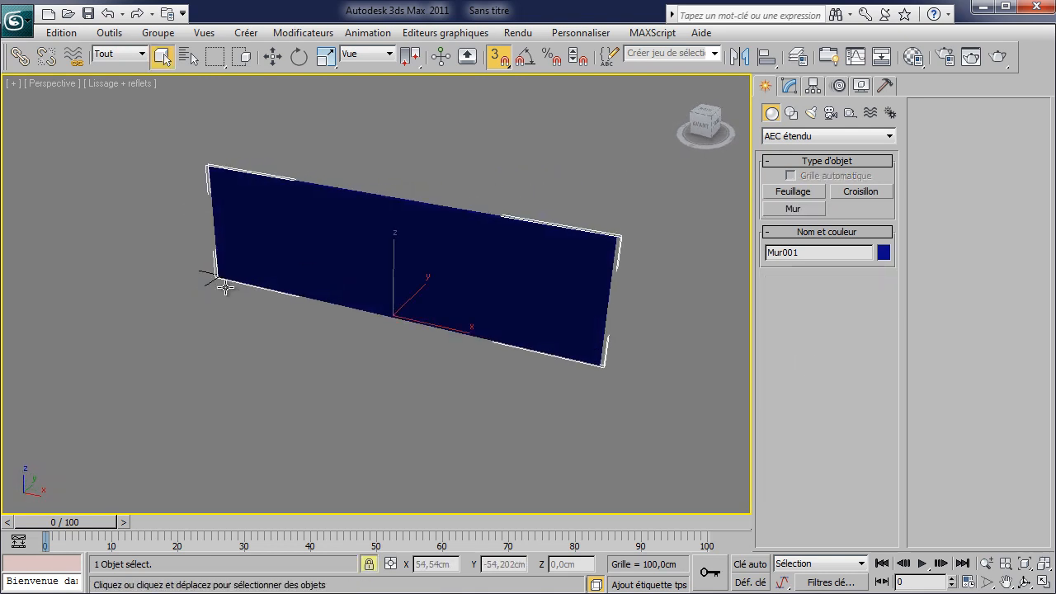
Clone the wall along the Y axis as two independent copies spaced 310 cm apart, and view them in perspective.
key("t")
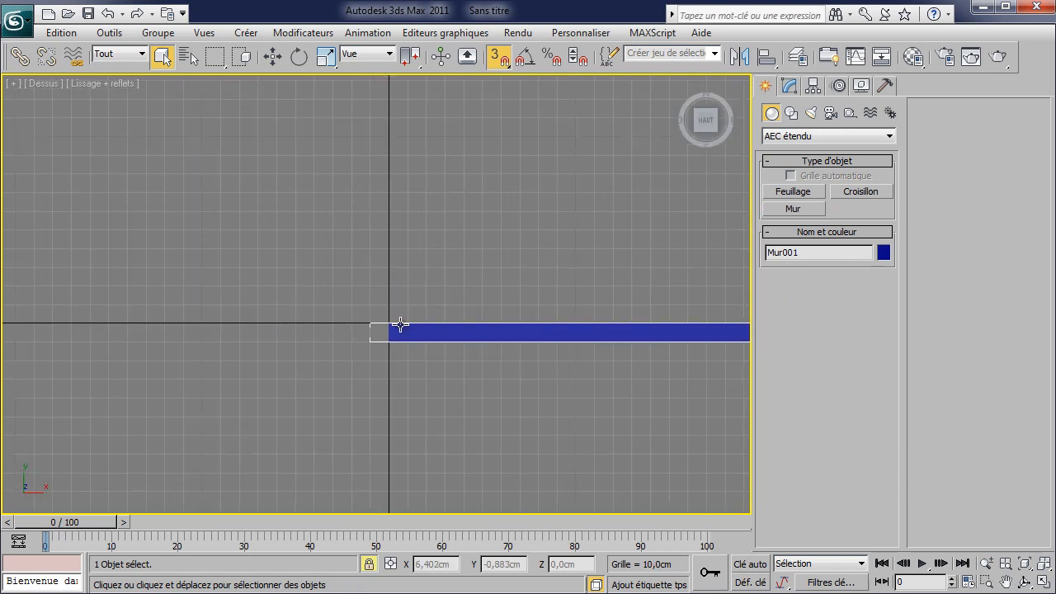
key("w")
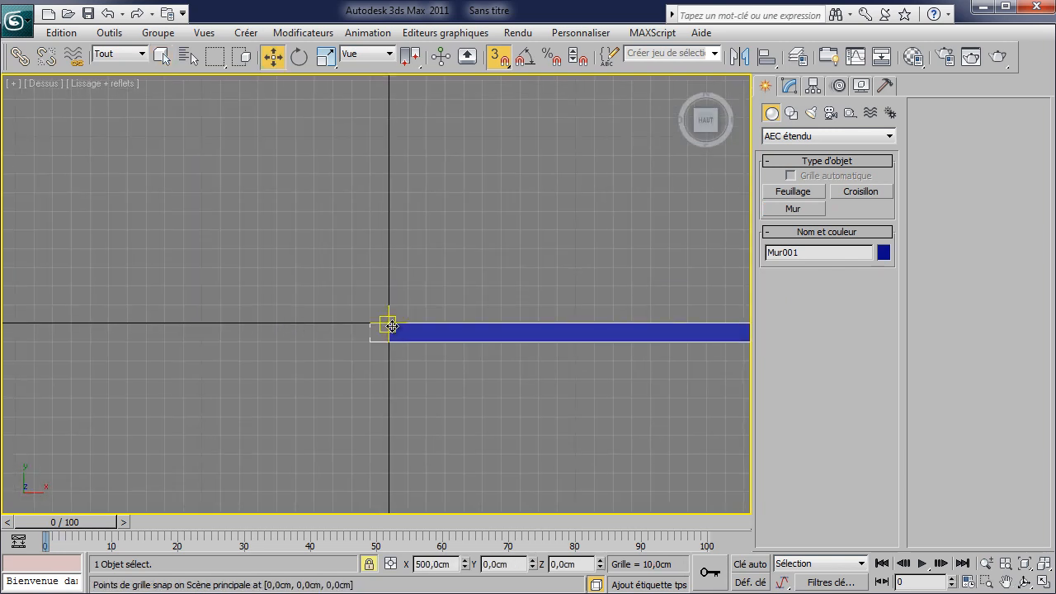
middle_click_drag(389, 326, 262, 440)
scroll(262, 439, "down", 3)
middle_click_drag(316, 347, 197, 419)
left_click_drag(212, 418, 213, 217, "shift")
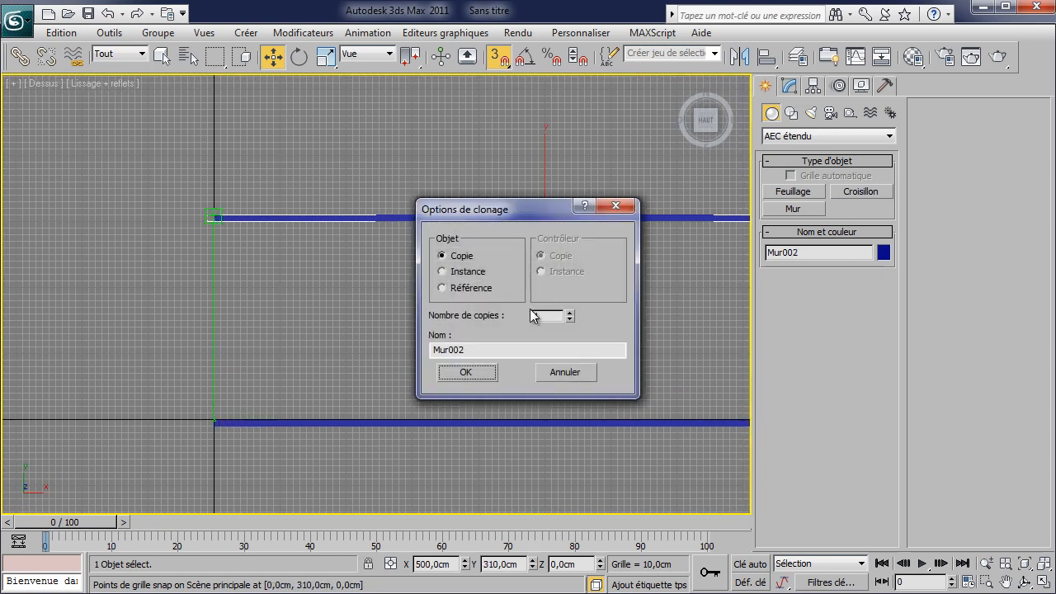
left_click(465, 373)
scroll(354, 408, "down", 3)
key("p")
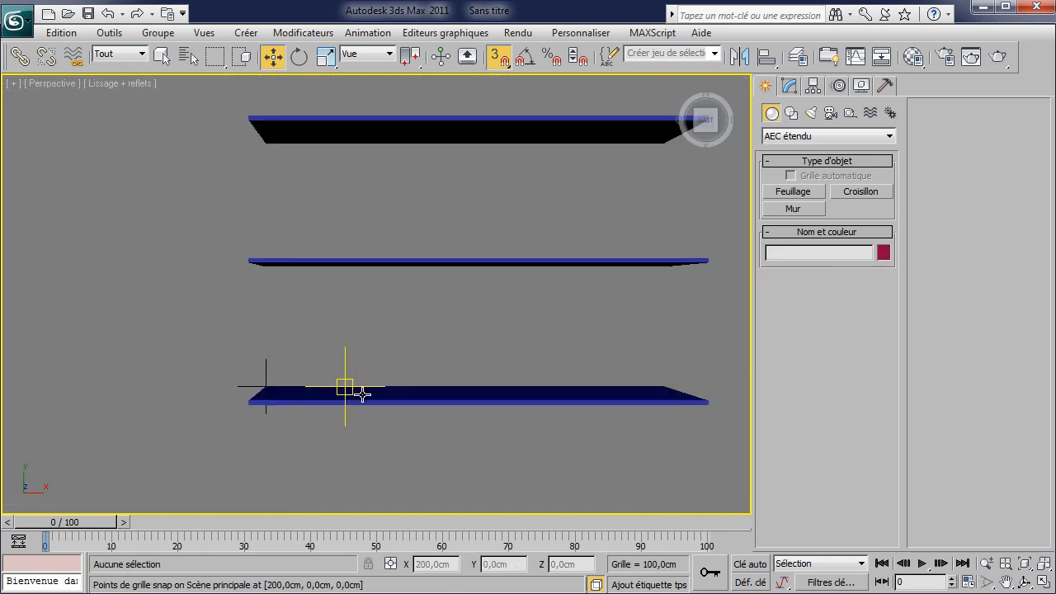
middle_click_drag(424, 342, 268, 232, "alt")
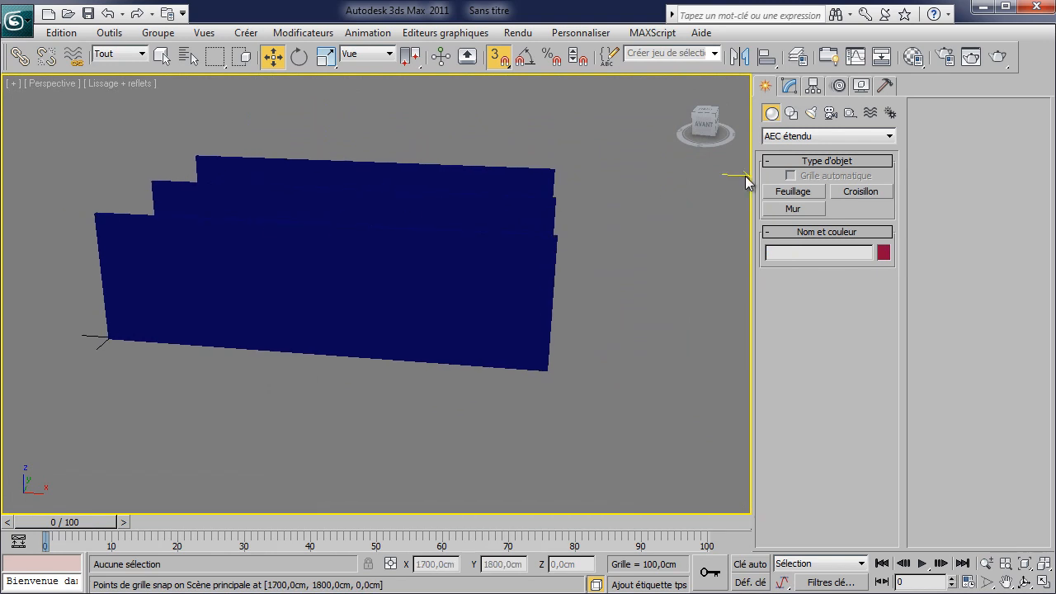
Create a pivot door in the front wall, 60 cm from the origin, 100 cm wide, 10 cm deep and about 214 cm high.
left_click(801, 136)
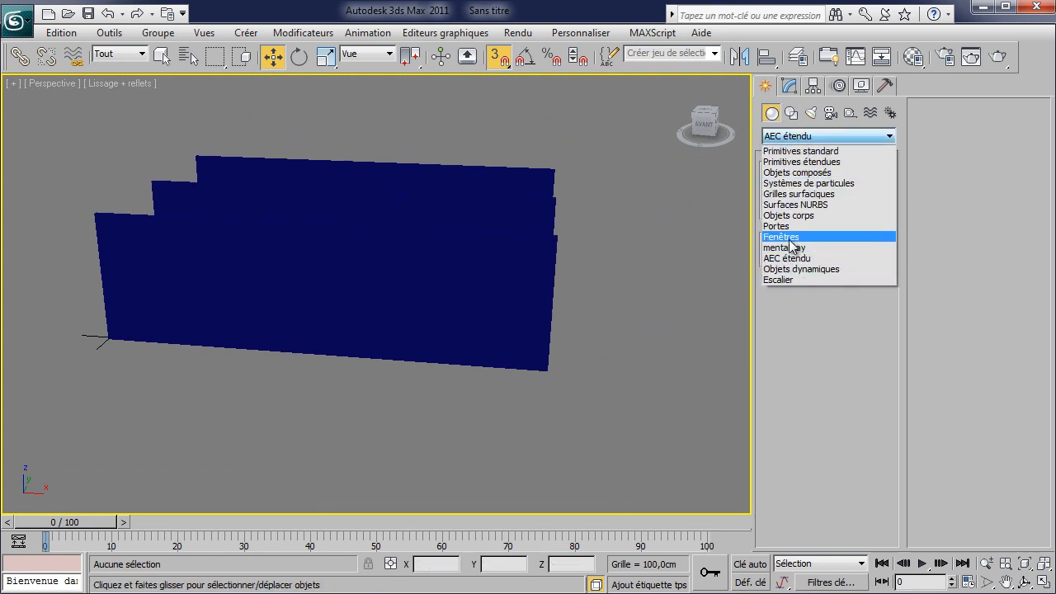
left_click(789, 227)
left_click(794, 193)
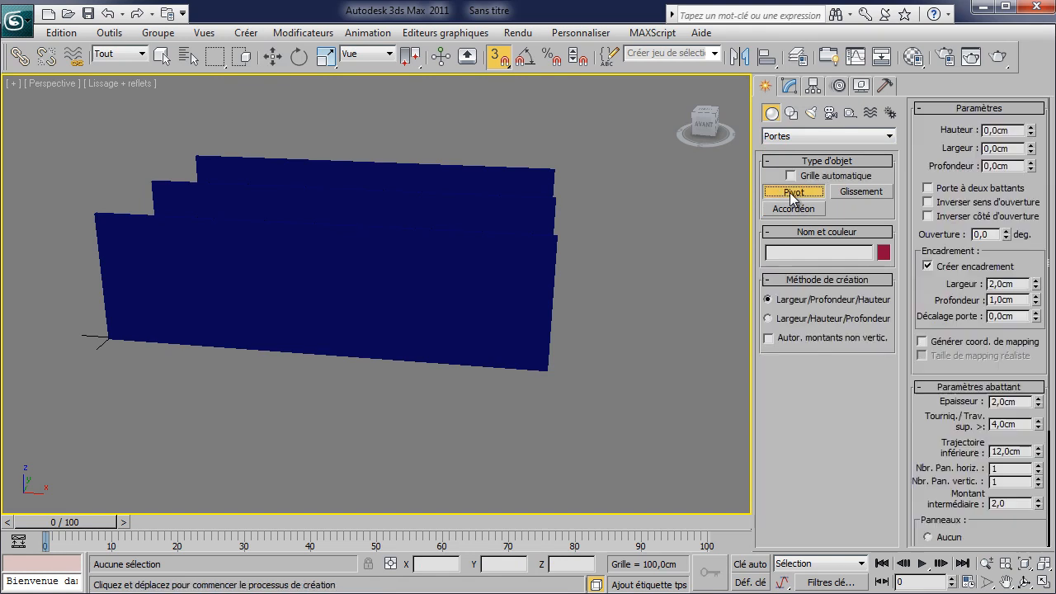
middle_click_drag(288, 398, 352, 401)
scroll(307, 429, "up", 8)
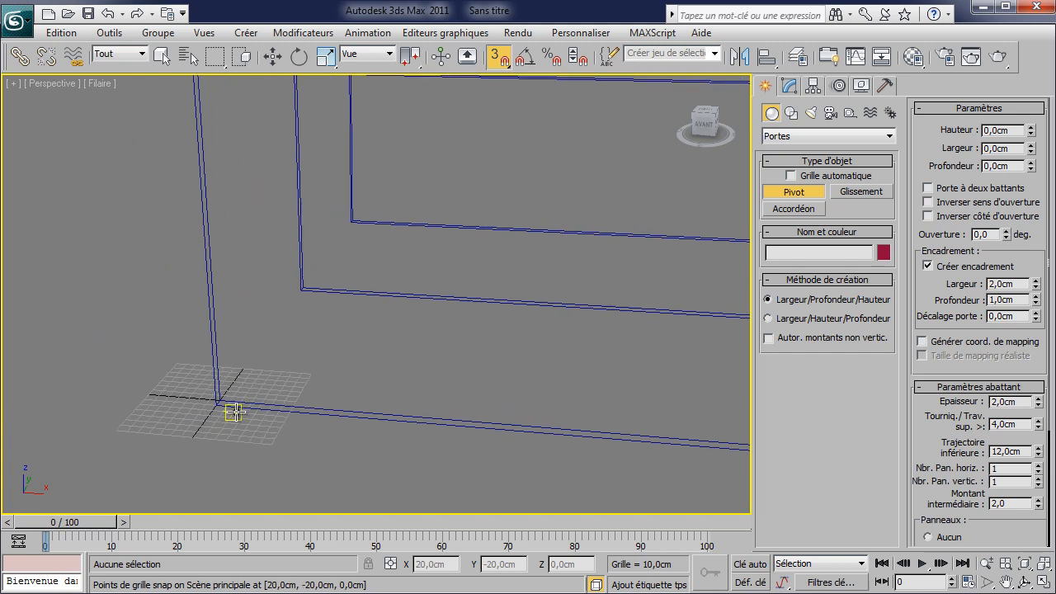
middle_click_drag(280, 407, 185, 312)
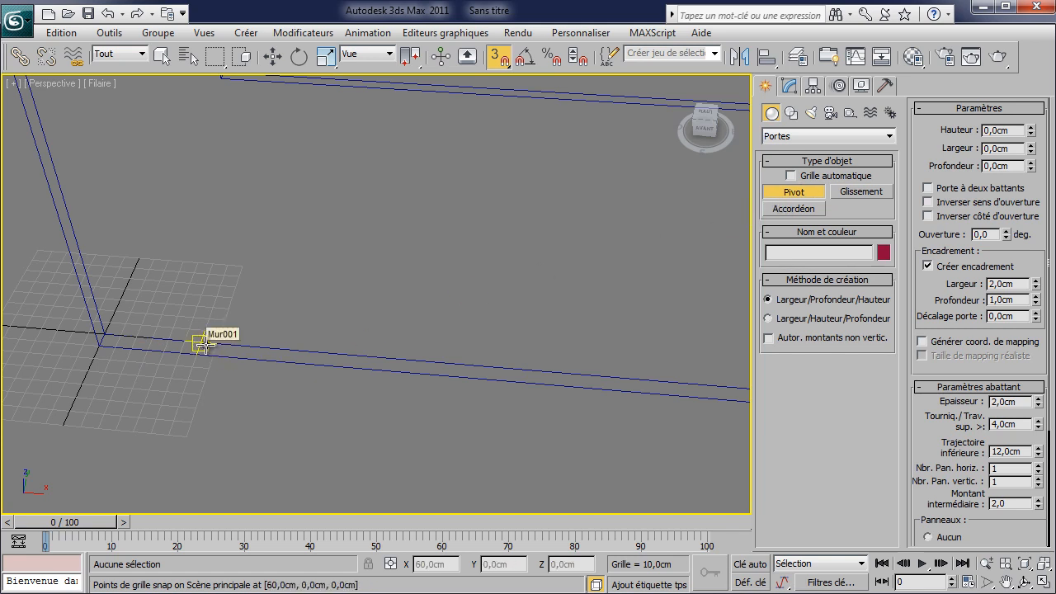
left_click_drag(202, 343, 360, 357)
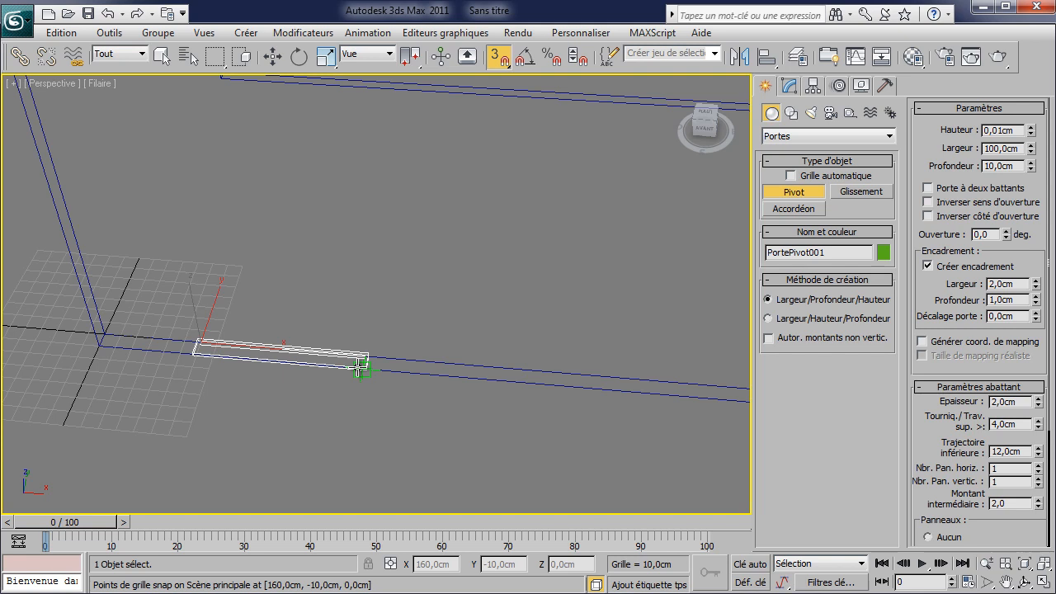
left_click(361, 369)
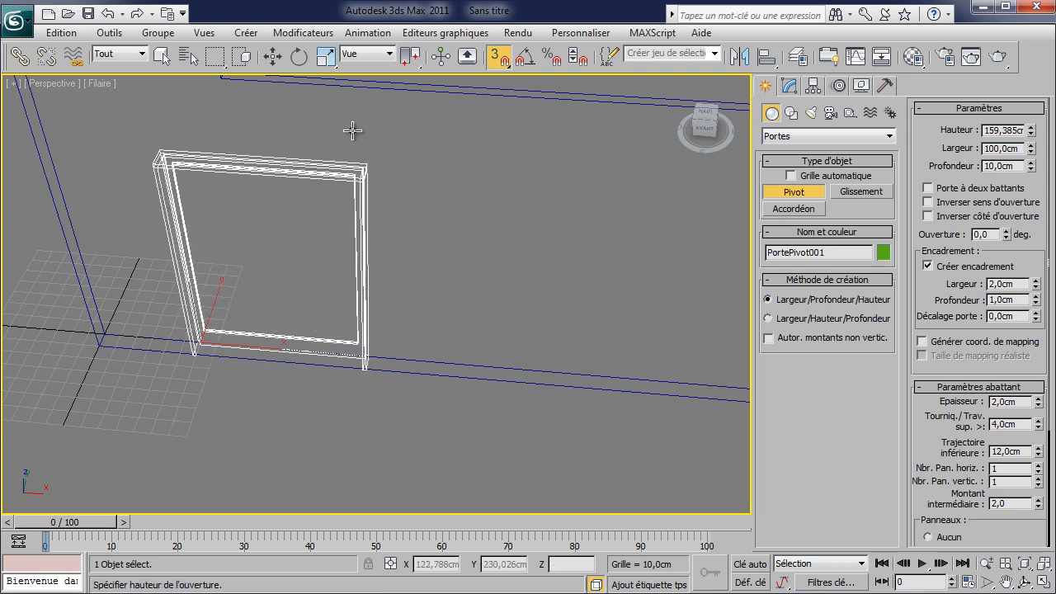
scroll(345, 128, "down", 3)
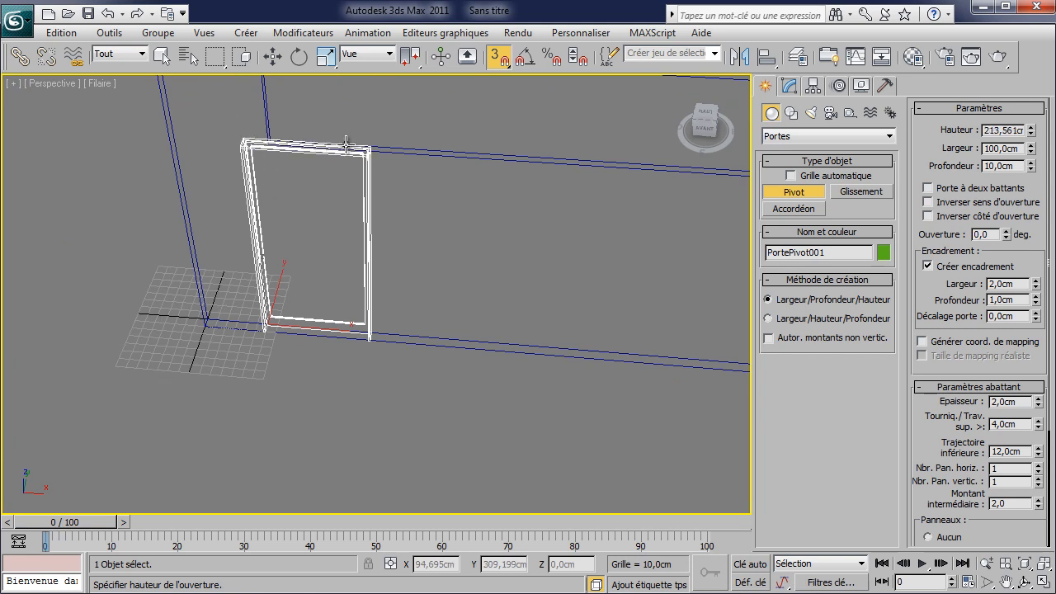
left_click(346, 144)
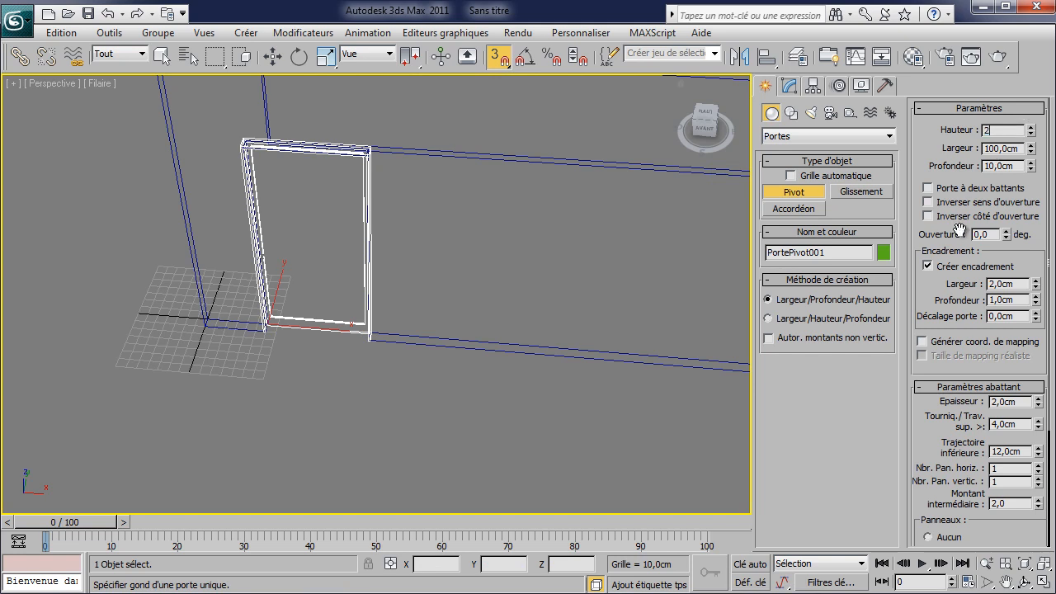
Set the pivot door's height to 210 cm and switch the perspective view back to shaded display.
type("210")
key("Return")
middle_click_drag(451, 285, 347, 325)
key("F3")
middle_click_drag(295, 382, 361, 370, "alt")
scroll(363, 373, "up", 5)
scroll(367, 376, "down", 5)
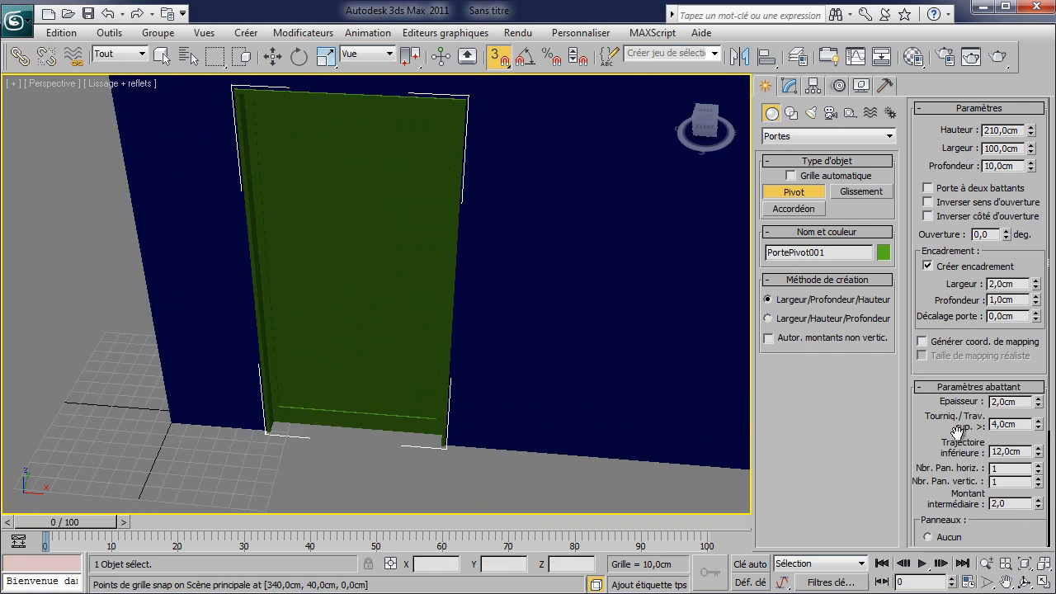
left_click_drag(939, 442, 974, 385)
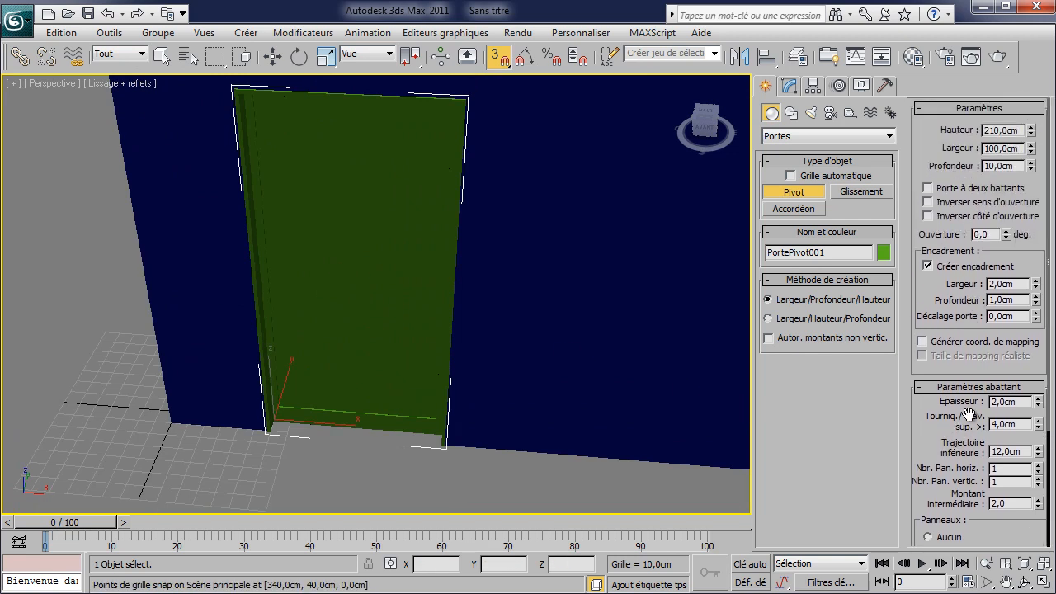
In wireframe, create a sliding door beside the pivot door, starting at X 200 cm, 230 cm wide, 10 cm deep and about 209 cm high.
middle_click_drag(635, 359, 446, 314)
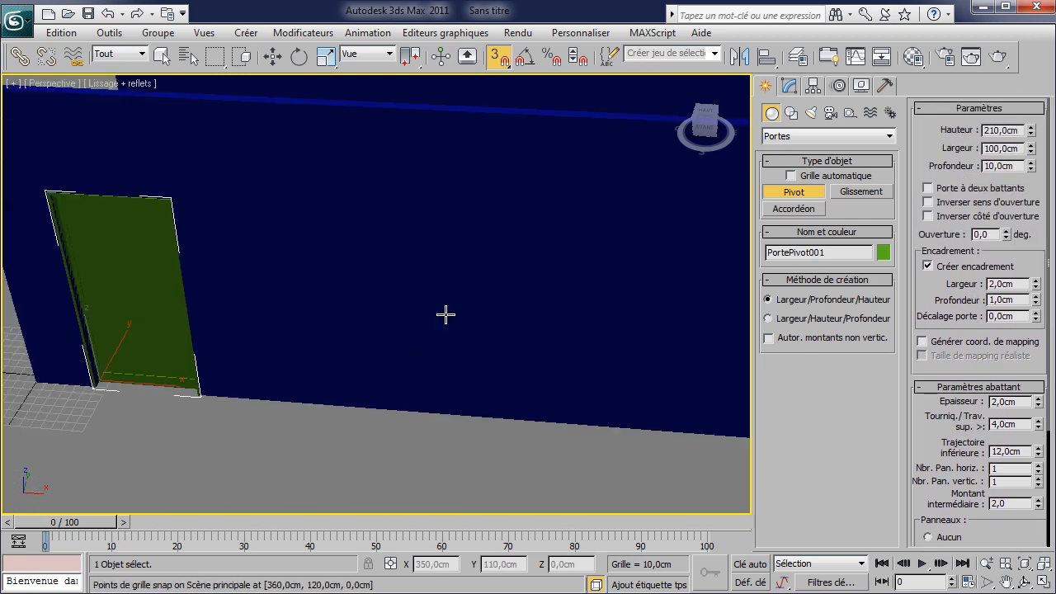
left_click(861, 192)
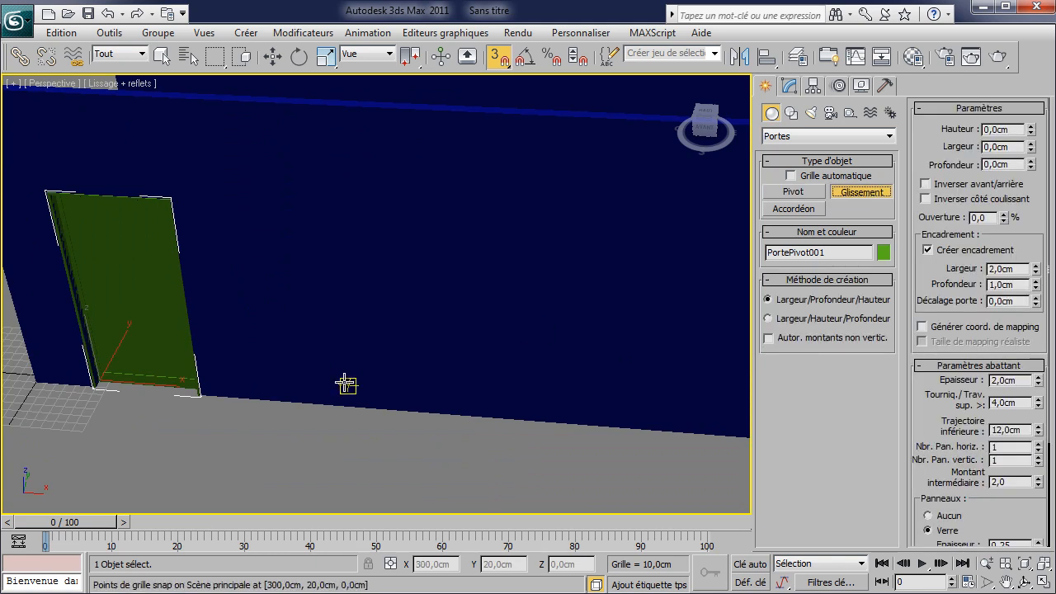
key("F3")
middle_click_drag(263, 508, 210, 448)
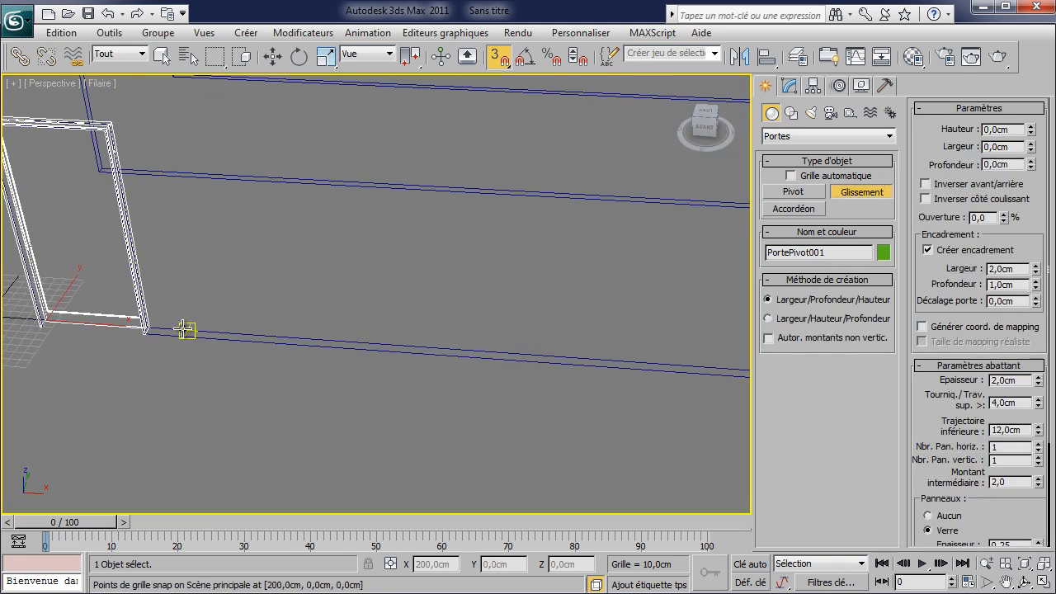
left_click_drag(186, 330, 427, 349)
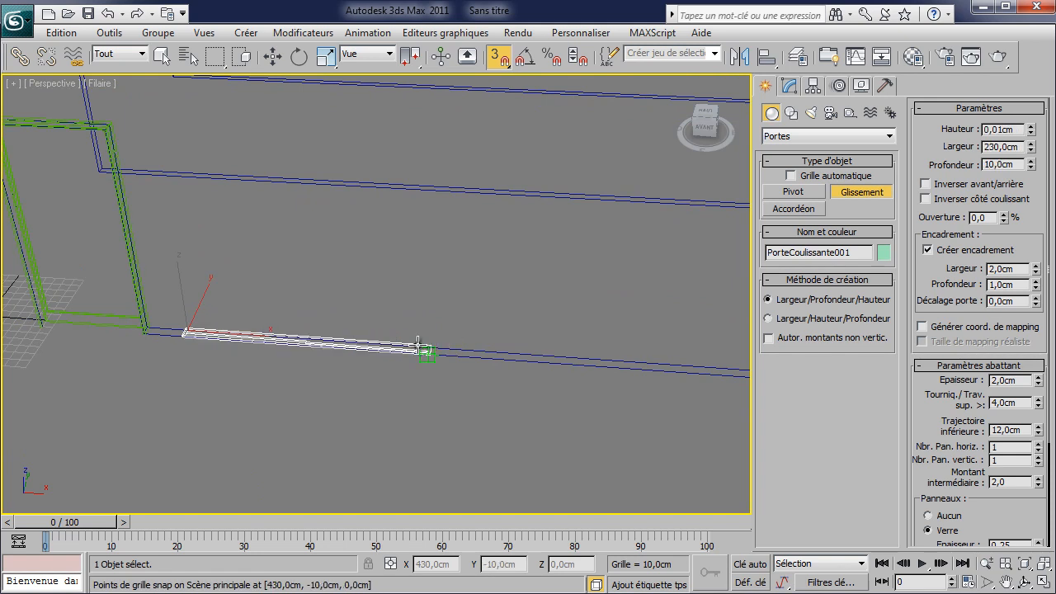
left_click(427, 354)
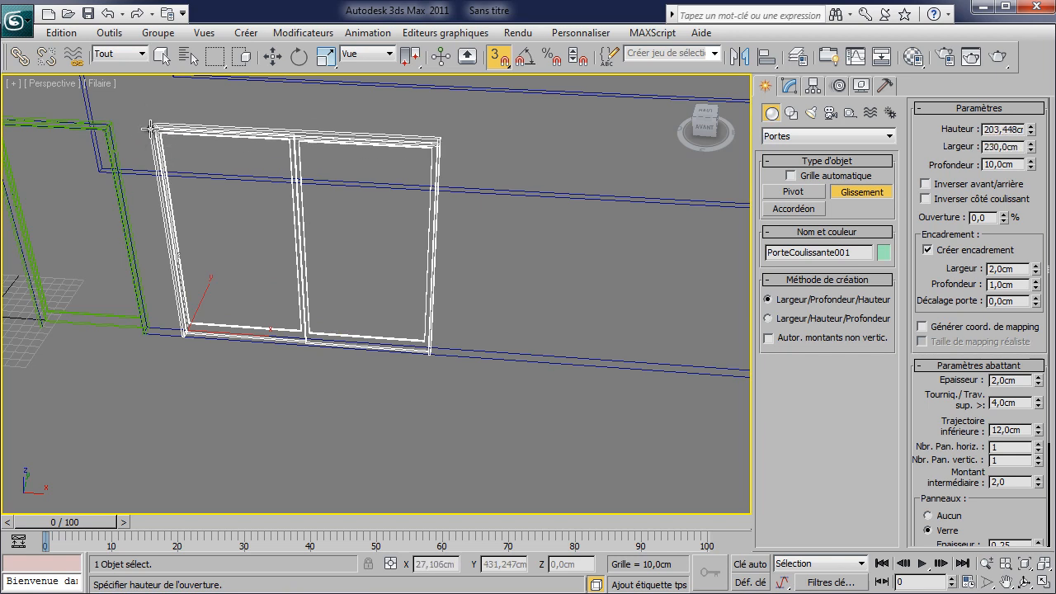
left_click(155, 130)
middle_click_drag(318, 190, 470, 231)
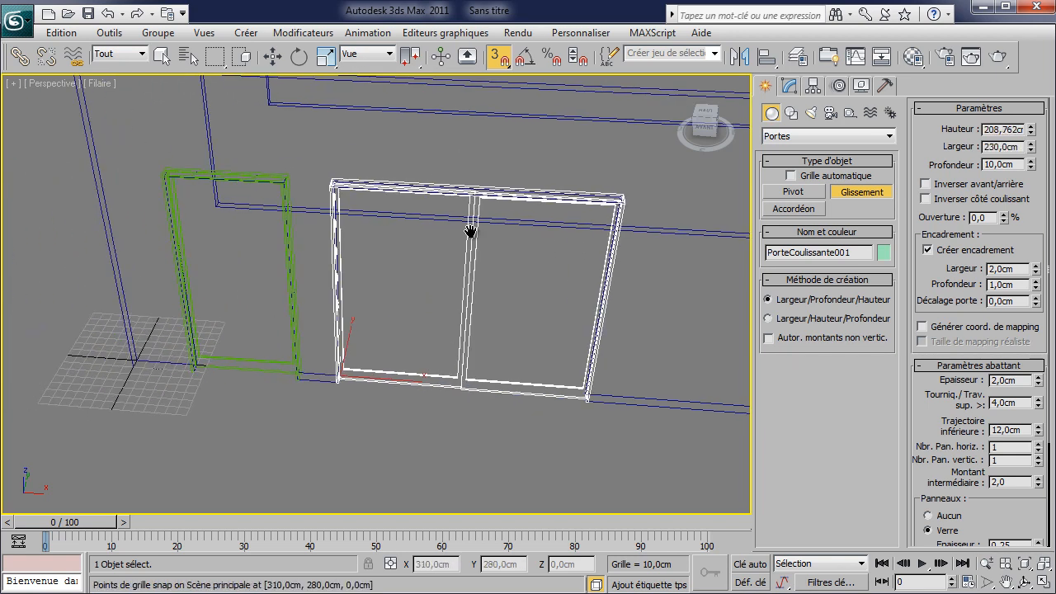
Check which snap types are enabled in the grid and snap settings.
right_click(509, 63)
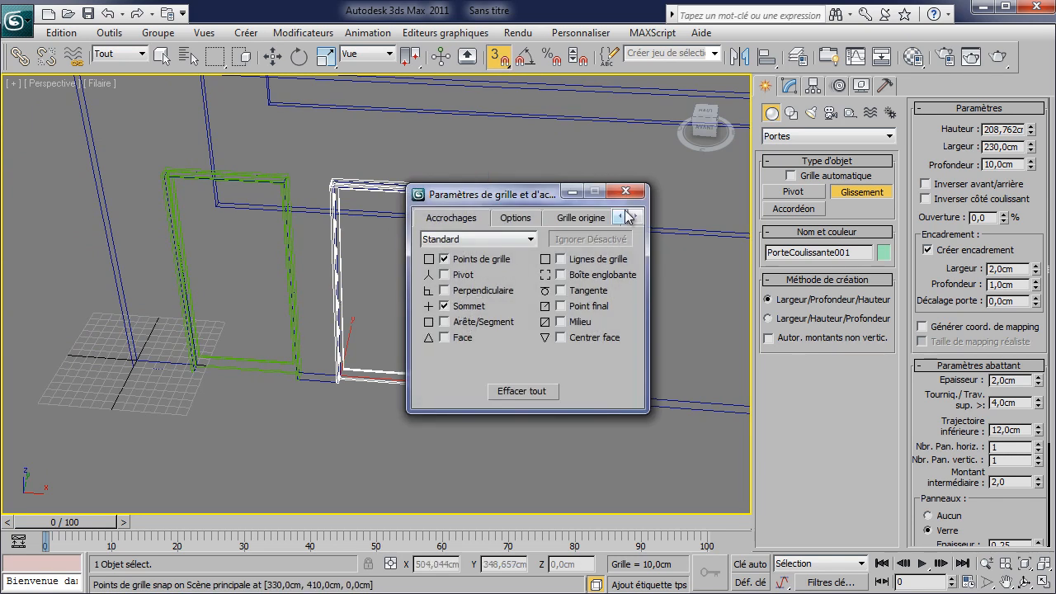
left_click(627, 194)
right_click(500, 61)
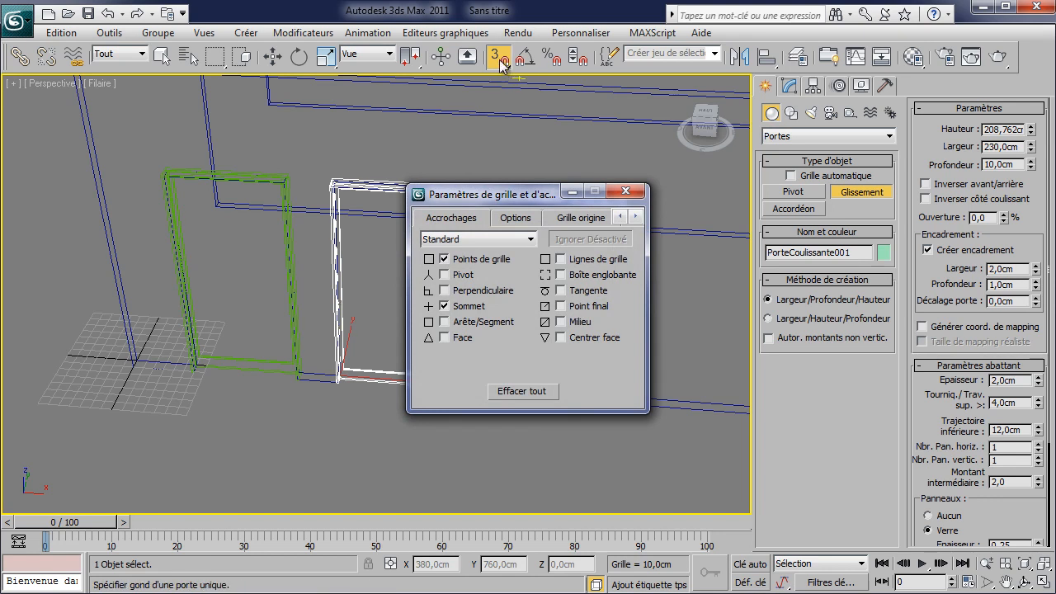
left_click(499, 62)
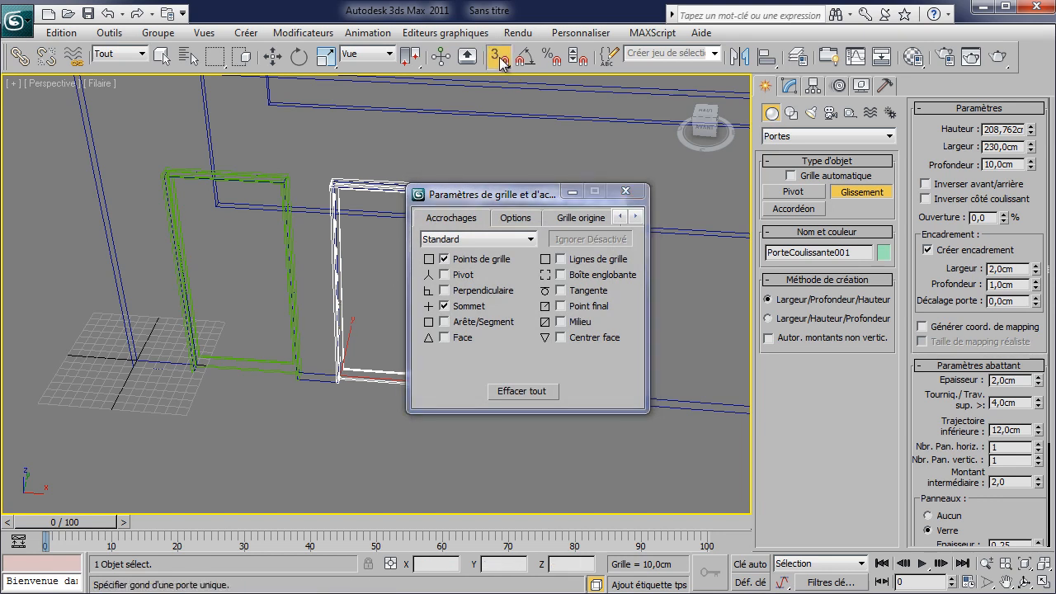
left_click(626, 193)
Create an accordion door beyond the sliding door, 220 cm wide and 10 cm deep, snapping its 212 cm height to the pivot door's frame.
middle_click_drag(561, 347, 361, 334)
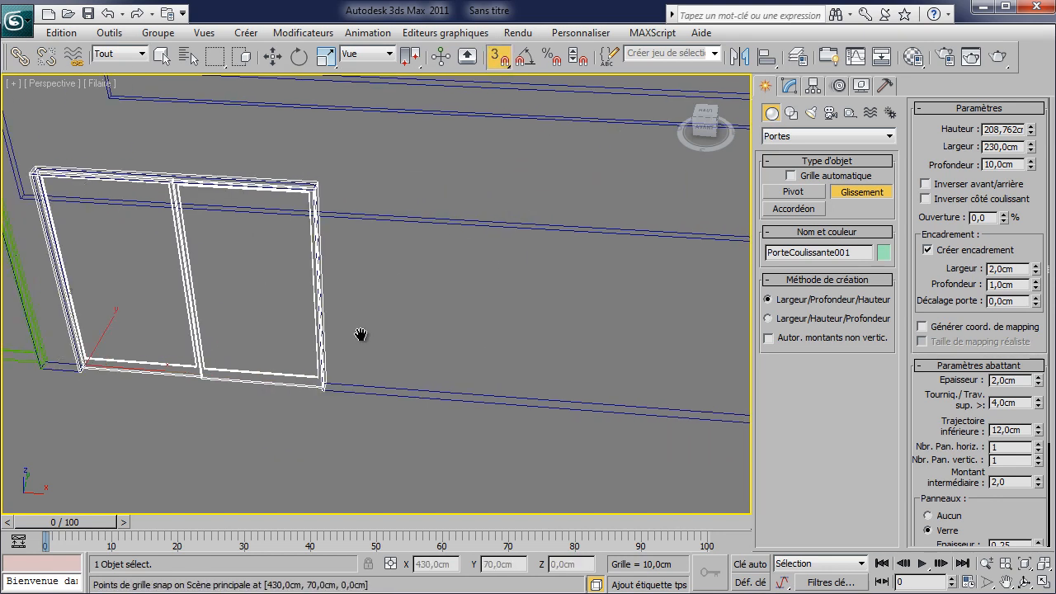
left_click(794, 208)
left_click(386, 395)
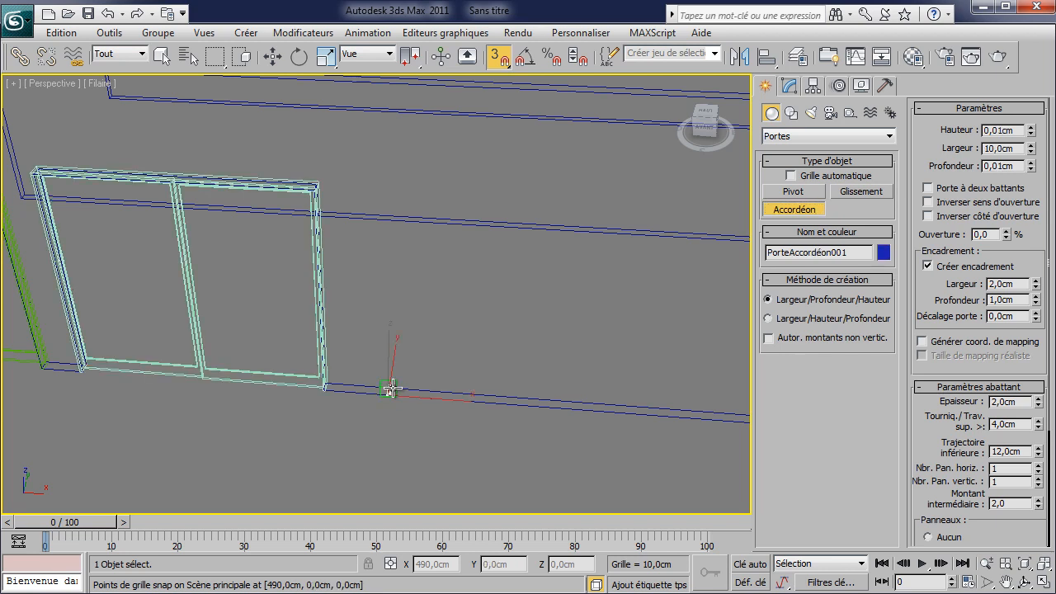
right_click(393, 388)
left_click_drag(378, 388, 613, 407)
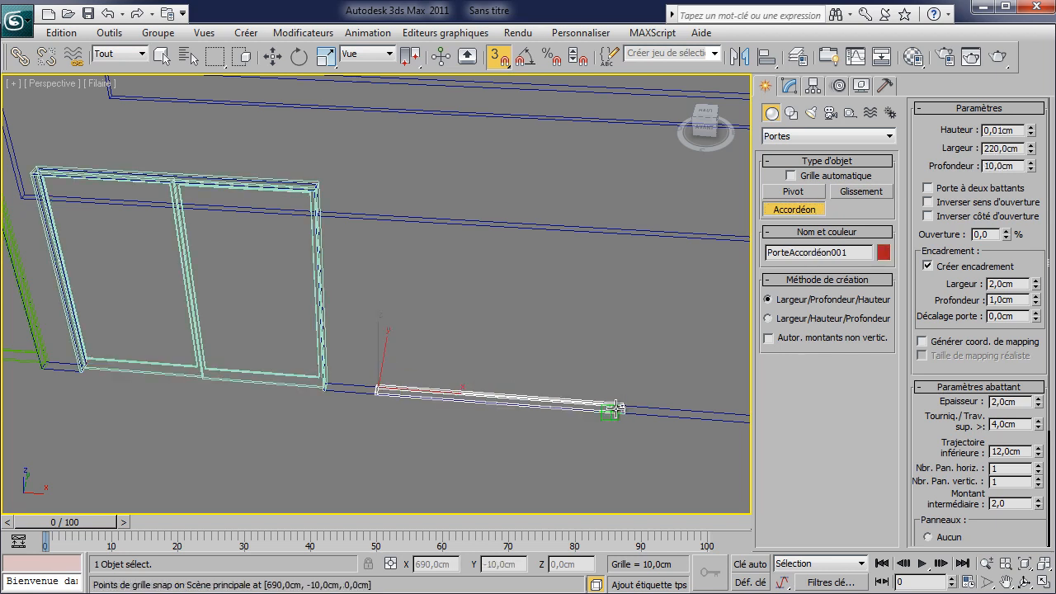
left_click(609, 412)
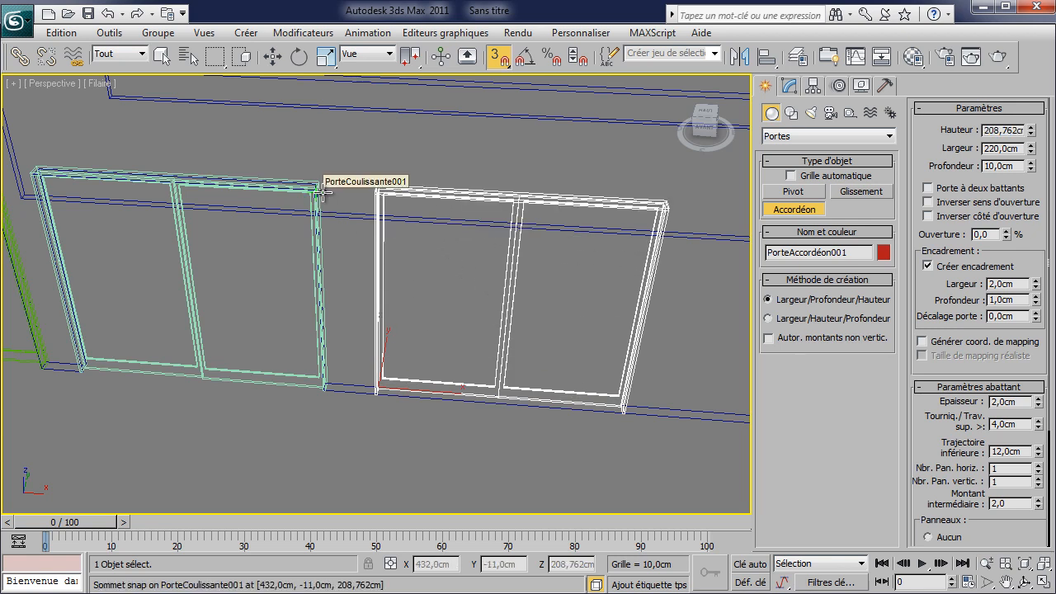
scroll(120, 208, "down", 2)
left_click(154, 216)
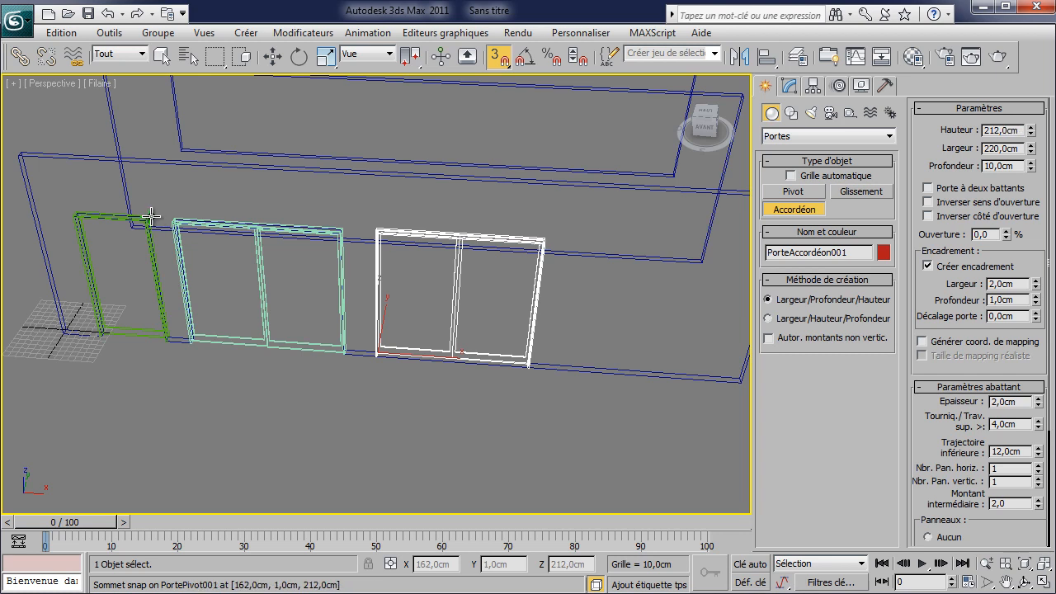
left_click(151, 216)
Delete the accordion door and the sliding door from the front wall, keeping the pivot door.
middle_click_drag(152, 289, 176, 264, "alt")
middle_click_drag(198, 227, 631, 341)
scroll(257, 268, "up", 5)
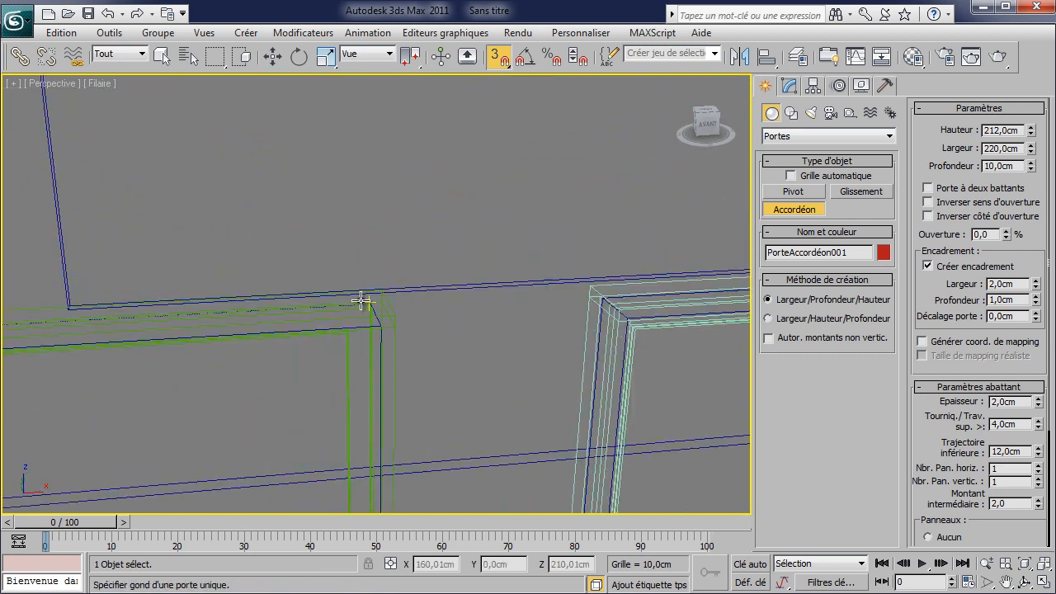
scroll(396, 325, "down", 8)
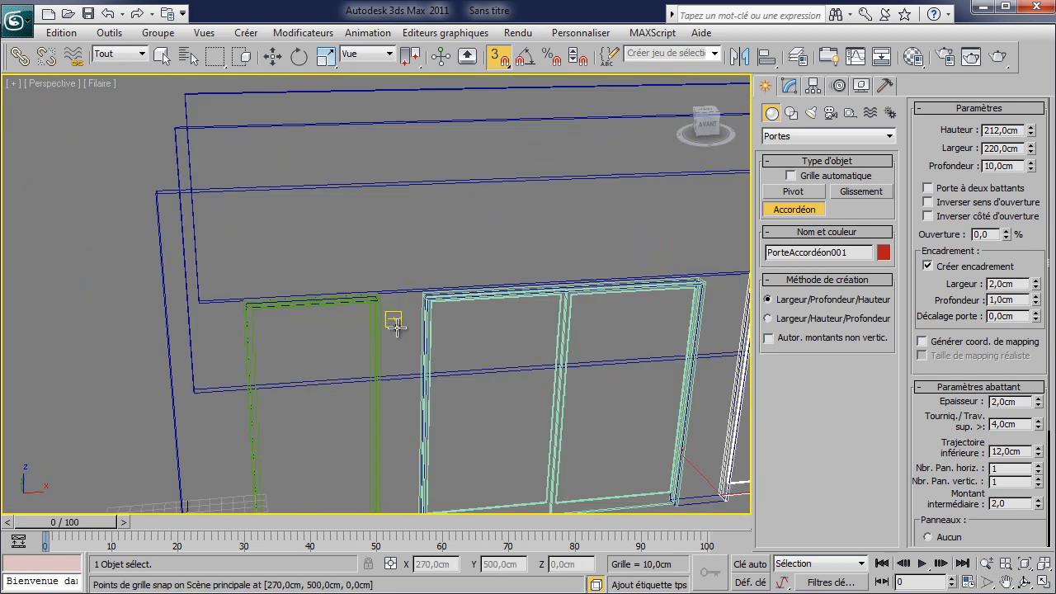
middle_click_drag(483, 359, 331, 338)
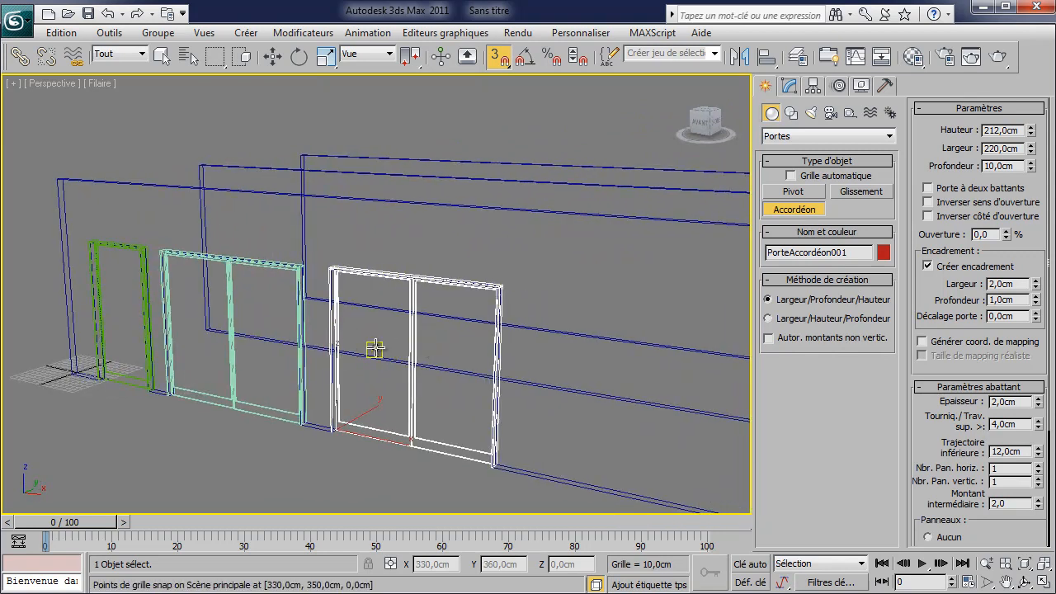
key("Delete")
right_click(288, 322)
left_click(231, 297)
key("Delete")
Create a sliding door starting at X 190 cm, 210 cm wide, 10 cm deep and 210 cm high, matching the pivot door's height.
middle_click_drag(241, 377, 364, 368)
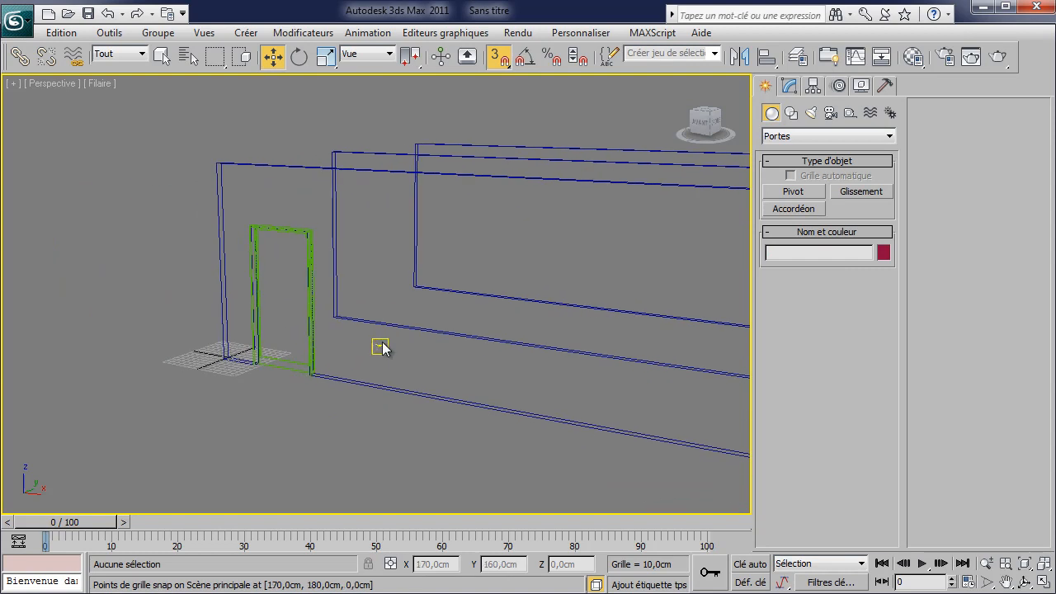
left_click(847, 198)
scroll(443, 372, "up", 6)
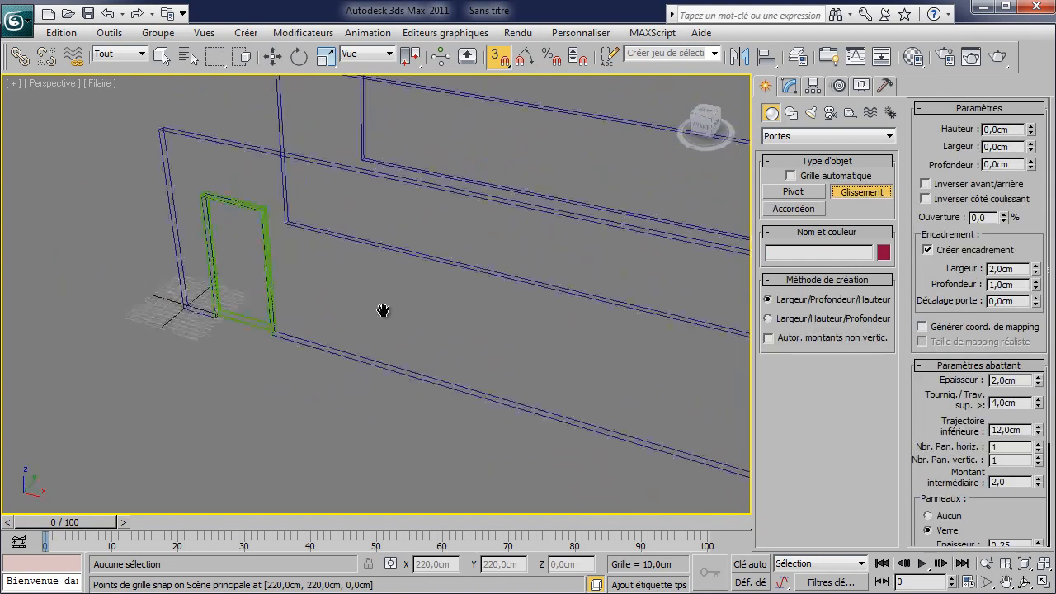
middle_click_drag(307, 363, 286, 380)
scroll(416, 330, "down", 3)
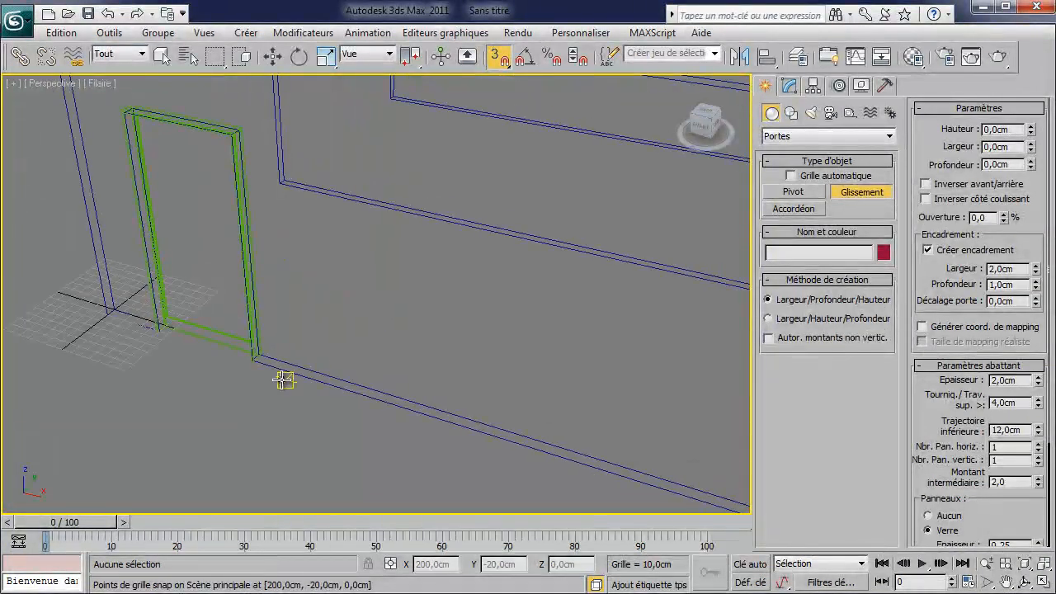
left_click_drag(288, 364, 522, 438)
left_click(518, 443)
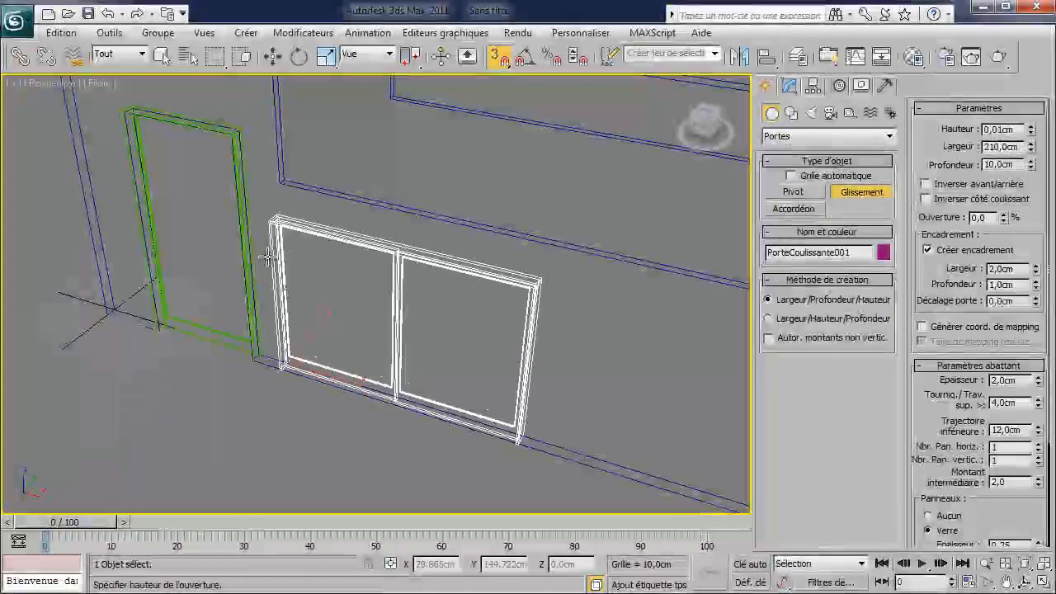
left_click(223, 132)
Create an accordion door starting at X 430 cm, 170 cm wide, 10 cm deep and 210 cm high, matching the sliding door's height.
middle_click_drag(462, 326, 251, 276)
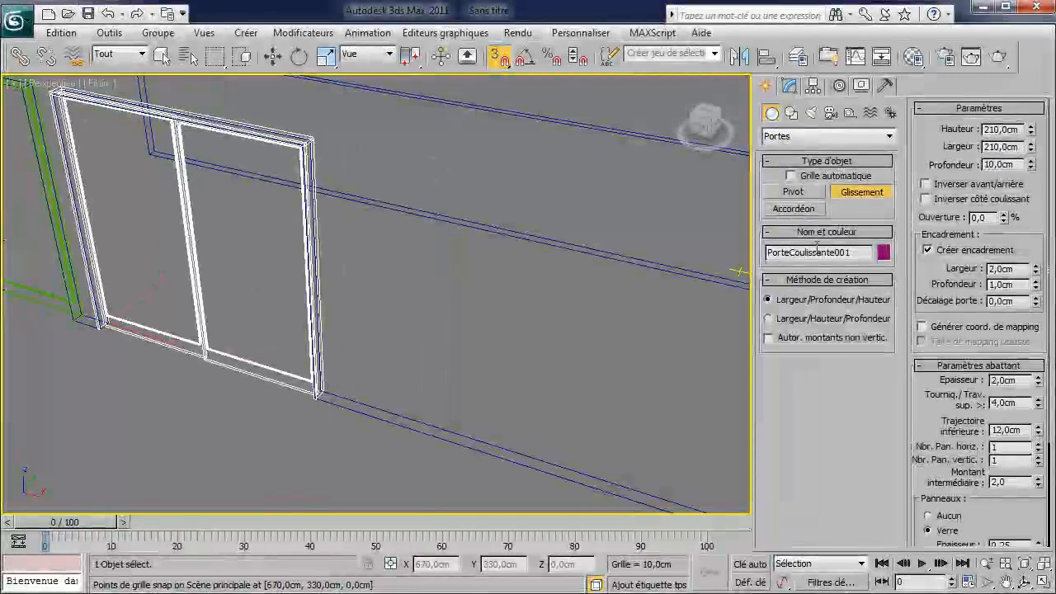
left_click(794, 208)
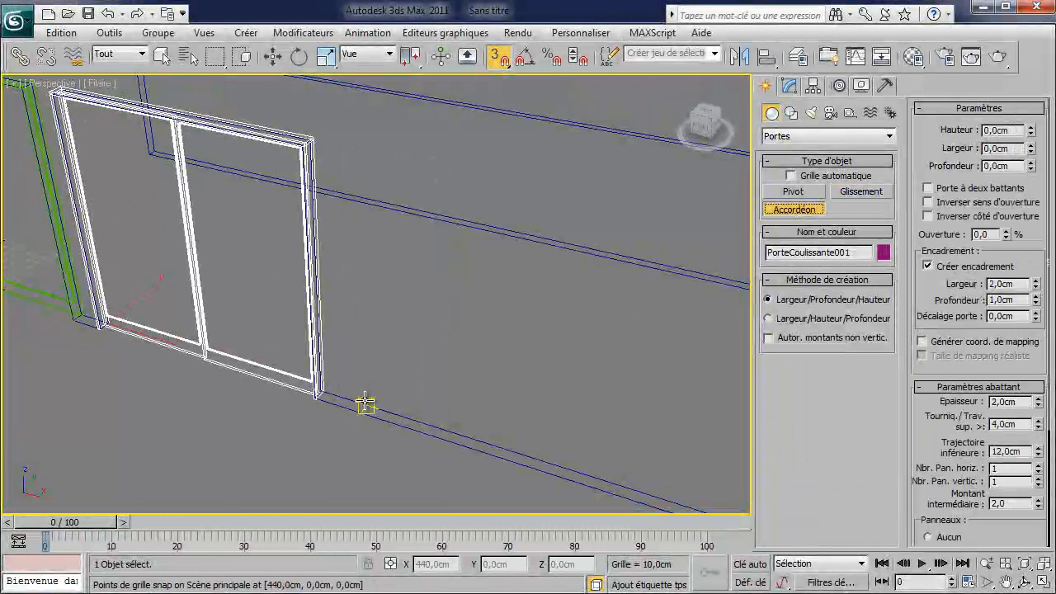
left_click_drag(353, 400, 568, 475)
left_click(567, 475)
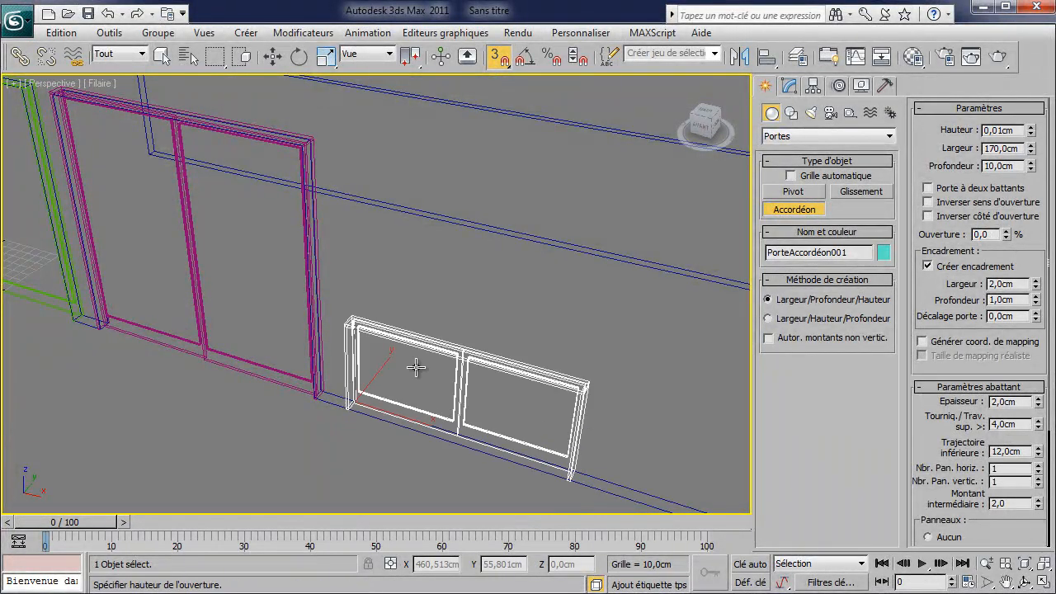
left_click(304, 146)
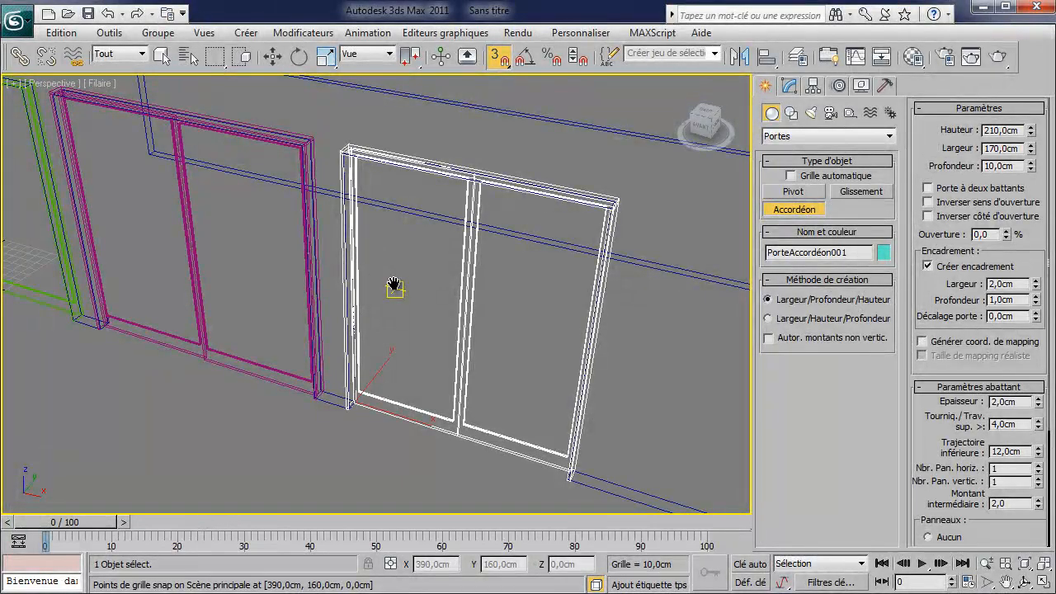
scroll(395, 284, "down", 3)
middle_click_drag(424, 285, 473, 333, "alt")
right_click(418, 391)
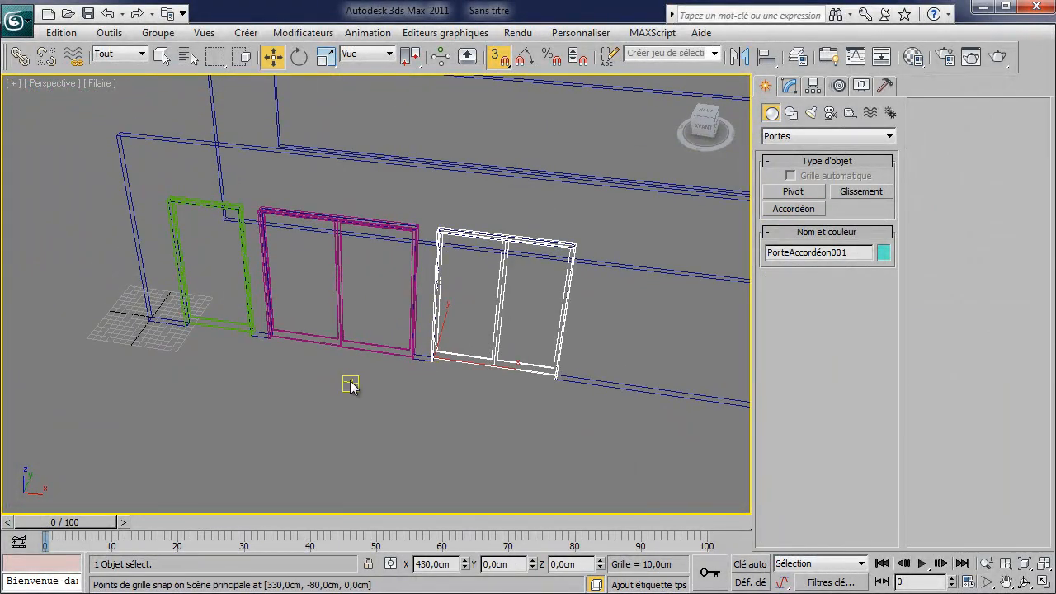
Select the pivot door and bring up its parameters for modification.
left_click(213, 327)
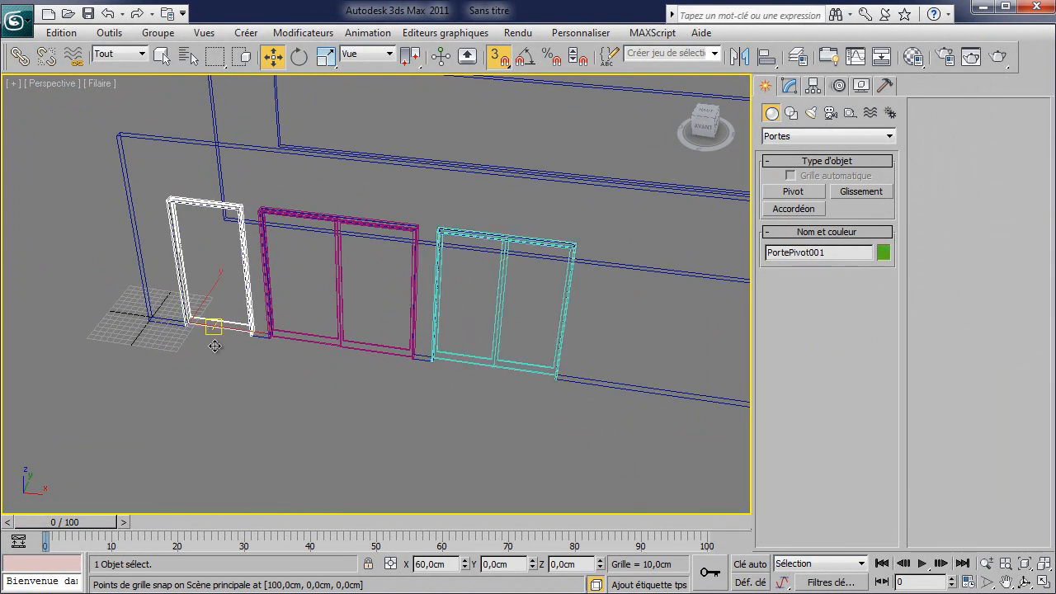
left_click(789, 87)
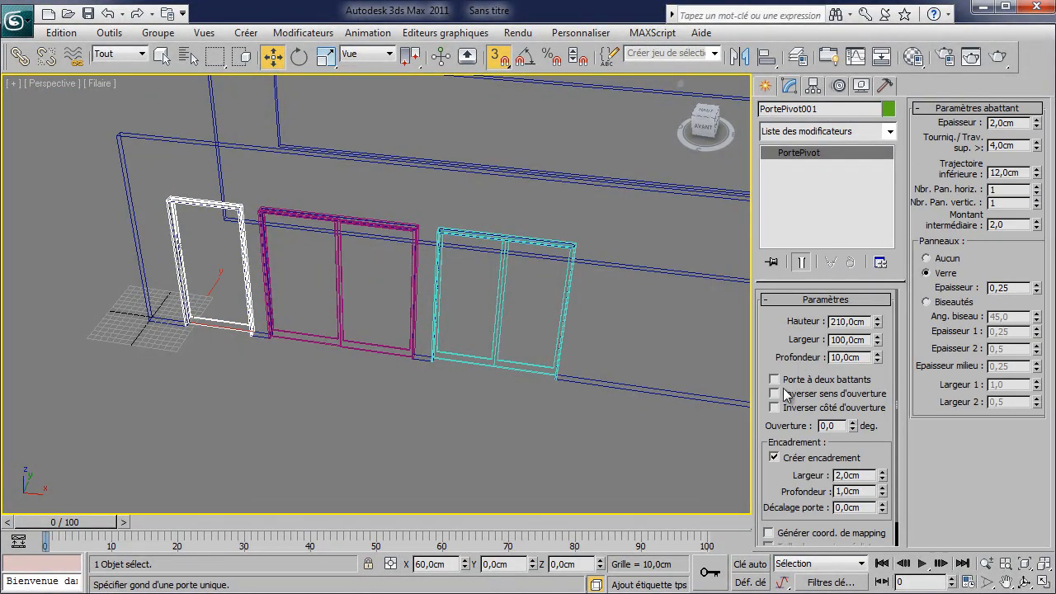
Try the double-leaf option and the opening angle on the pivot door.
left_click(774, 379)
left_click(774, 379)
left_click_drag(853, 428, 795, 205)
right_click(795, 205)
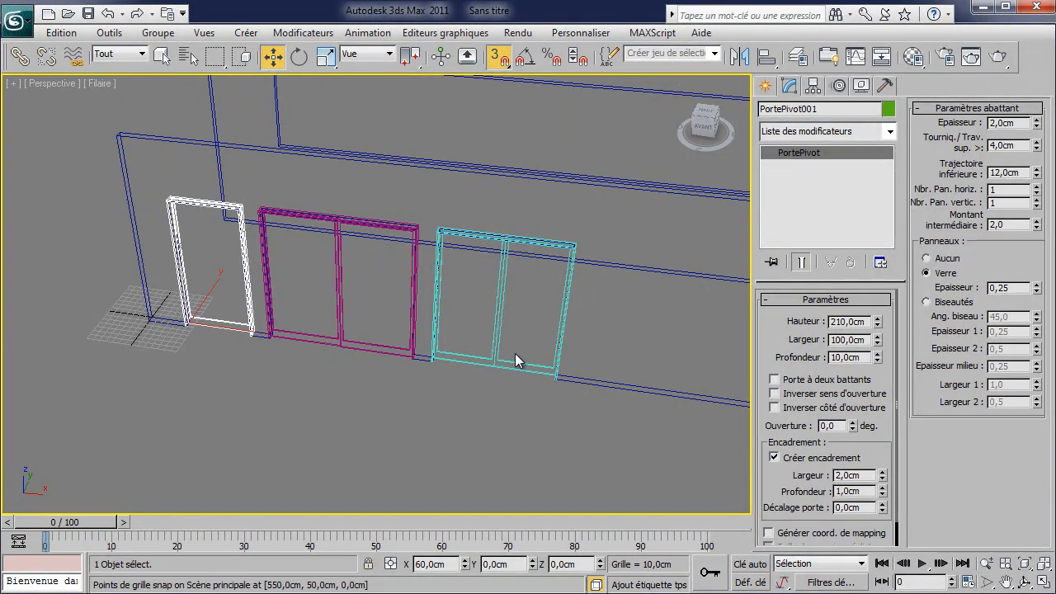
Animate the pivot door opening from frame 0 to frame 20 with Auto Key, and preview the motion on the timeline.
left_click_drag(69, 526, 16, 551)
left_click(756, 565)
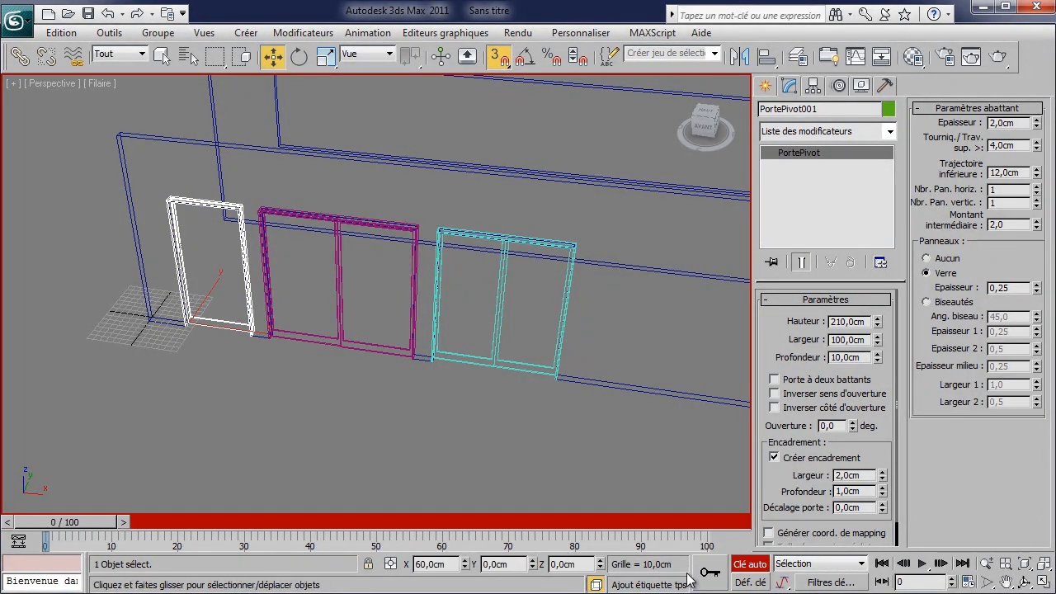
left_click_drag(48, 538, 180, 543)
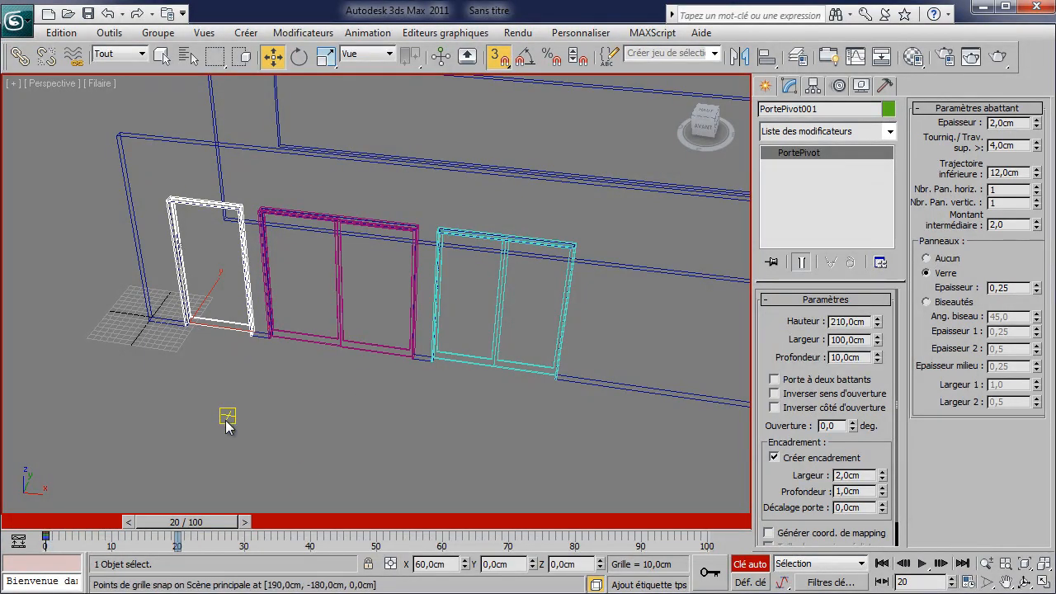
left_click_drag(853, 426, 834, 232)
left_click_drag(204, 528, 14, 536)
key("w")
left_click_drag(224, 550, 27, 559)
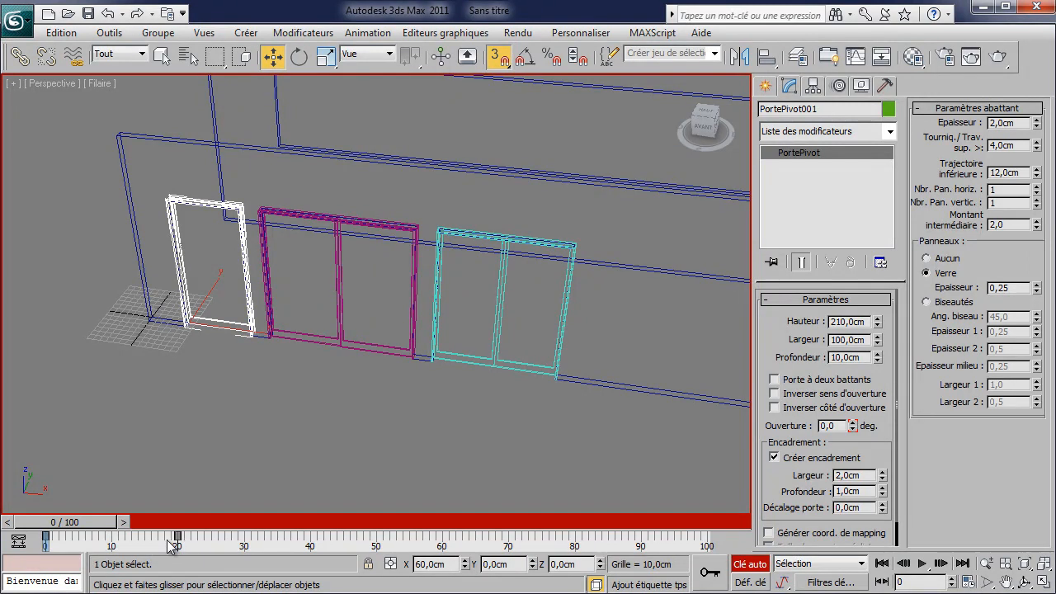
Copy the pivot door's frame 20 key to frame 30 and its frame 0 key to frame 50, and leave Auto Key mode.
left_click_drag(178, 537, 244, 538, "shift")
left_click_drag(48, 537, 376, 565, "shift")
left_click_drag(118, 531, 82, 570)
key("w")
left_click(746, 566)
Select the sliding door, try its opening, and set its number of horizontal panels to 2.
middle_click_drag(448, 436, 302, 378)
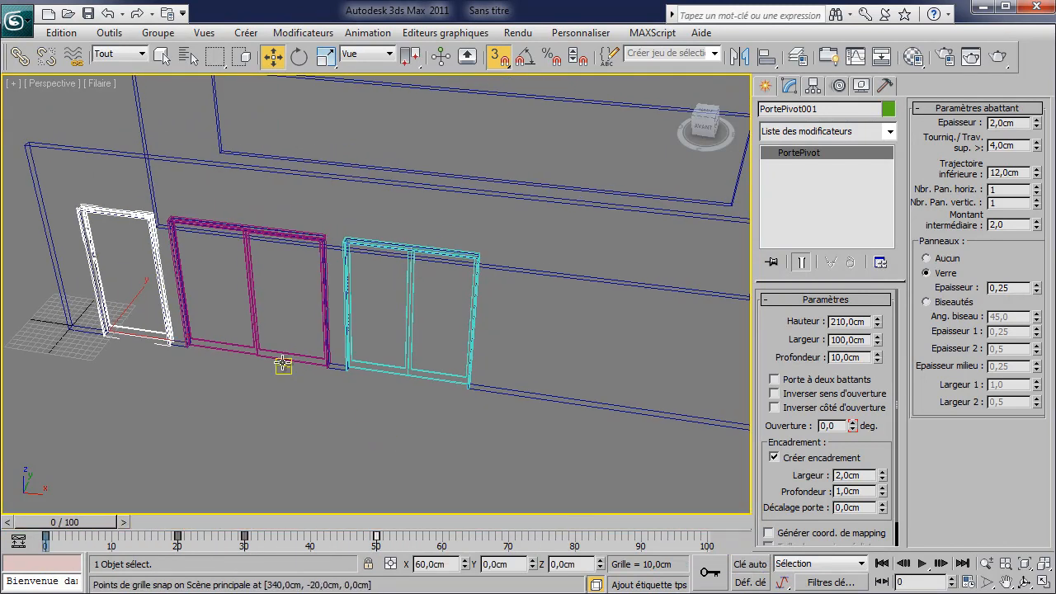
left_click(248, 338)
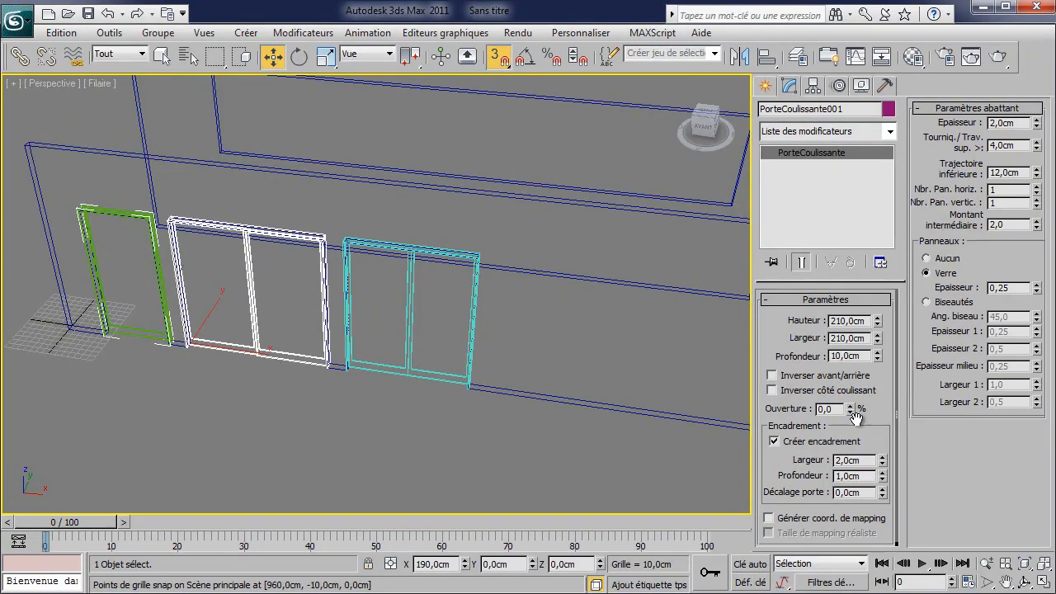
left_click_drag(851, 410, 856, 442)
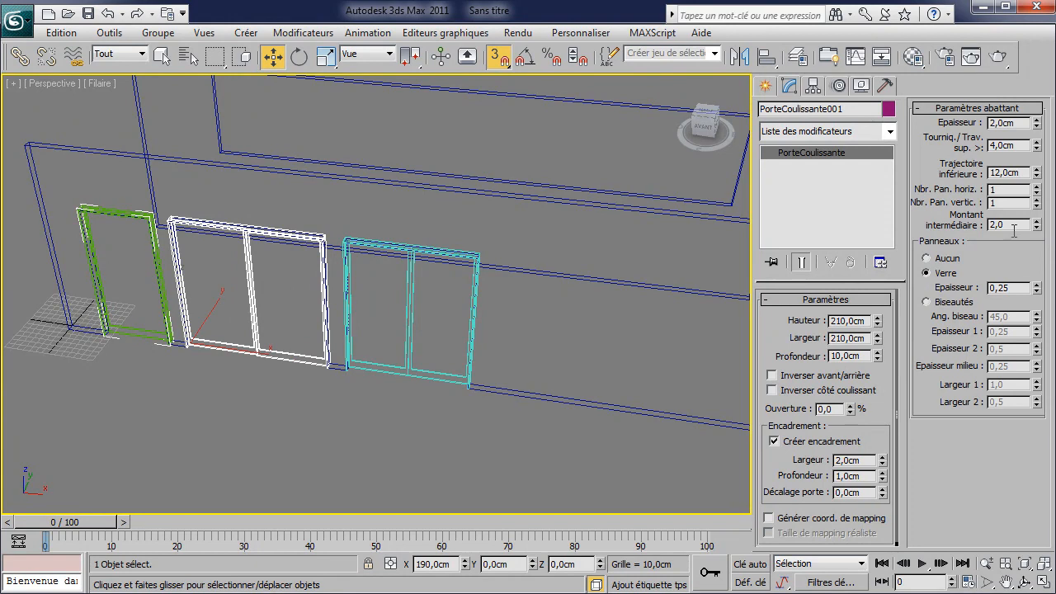
left_click(1037, 186)
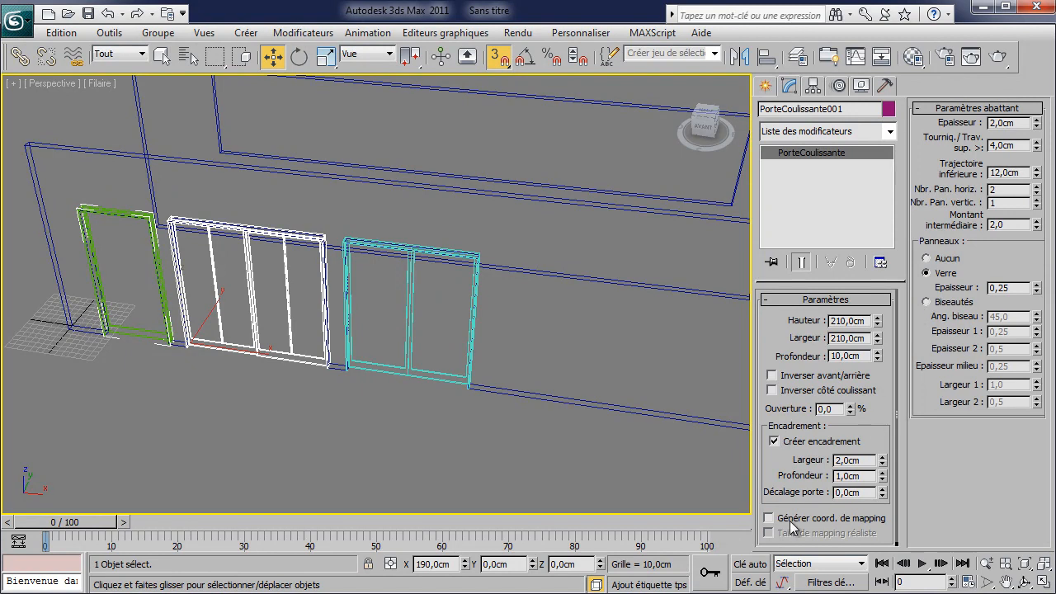
Preview the sliding door's opening and invert which side slides.
mouse_move(778, 482)
left_mouse_down()
mouse_move(776, 464)
mouse_move(778, 479)
left_mouse_up()
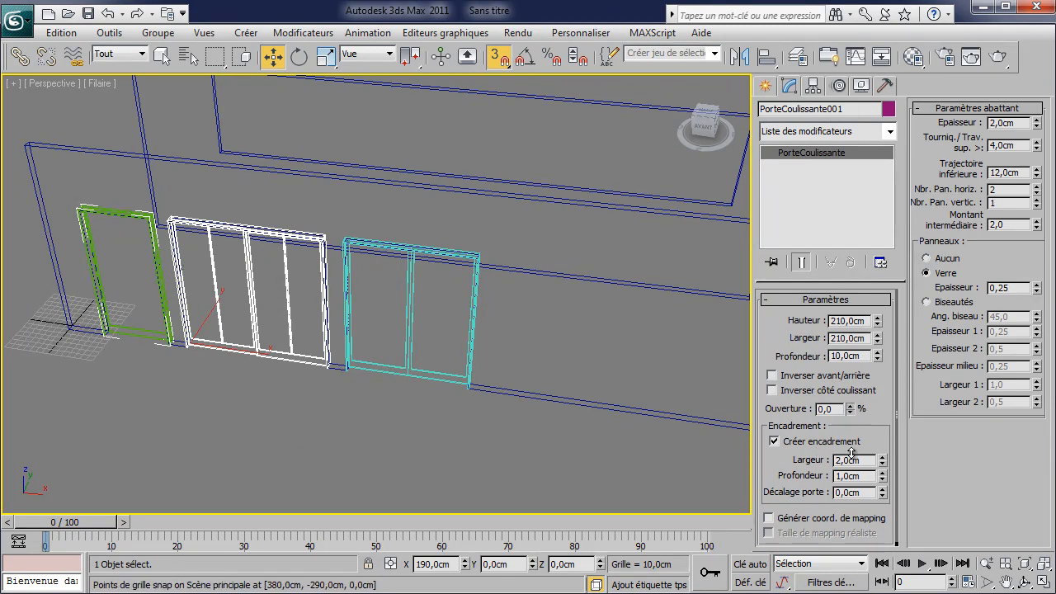
left_click_drag(848, 408, 805, 458)
left_click(772, 390)
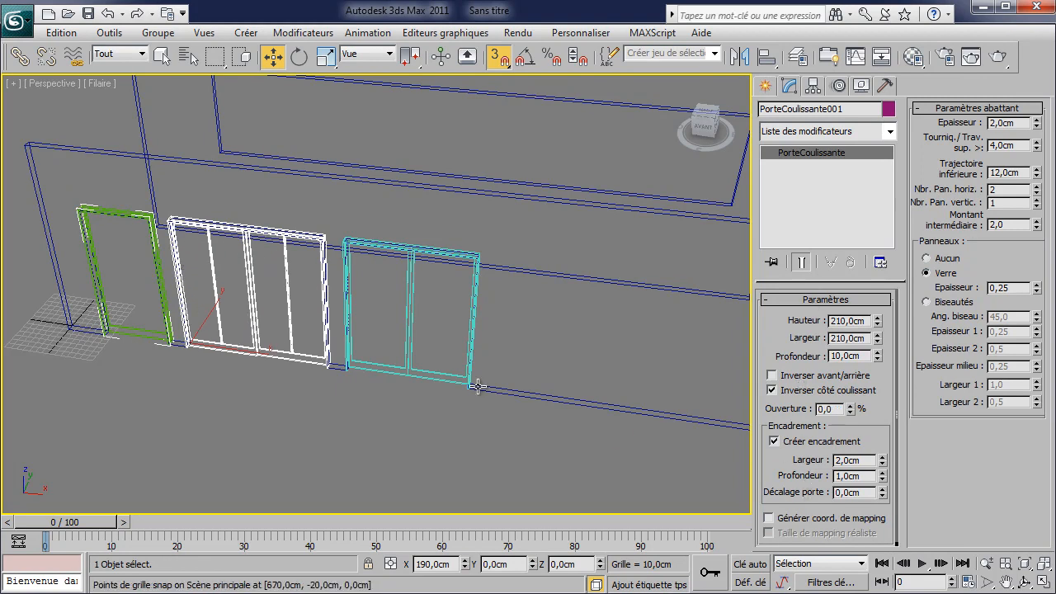
Turn off the sliding door's frame and inspect its edges against the wall opening up close.
left_click(775, 441)
scroll(338, 389, "up", 6)
middle_click_drag(337, 388, 507, 315)
scroll(505, 317, "down", 4)
middle_click_drag(453, 346, 427, 389)
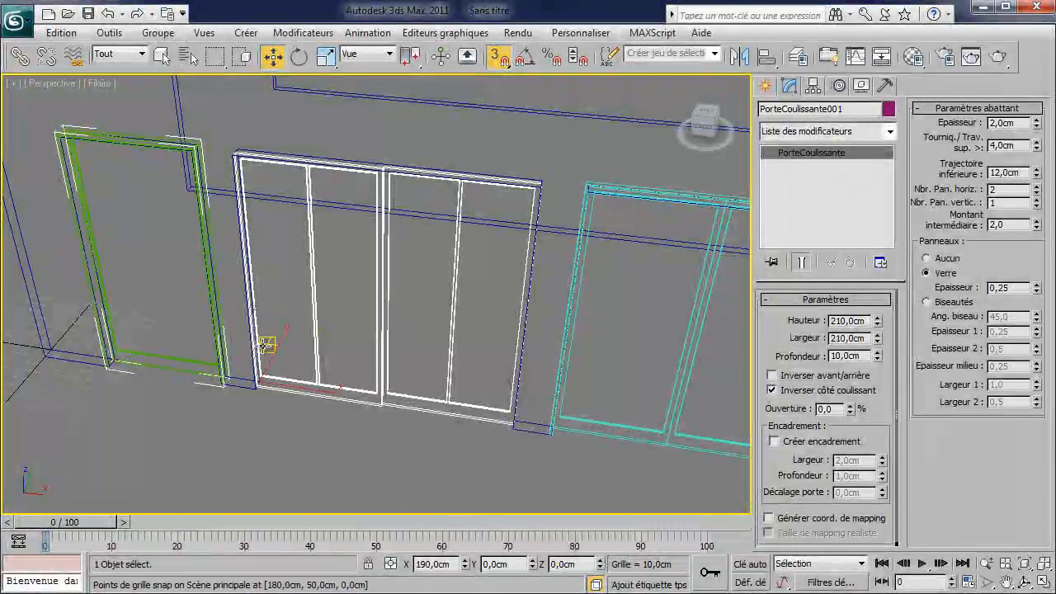
middle_click_drag(468, 407, 418, 384)
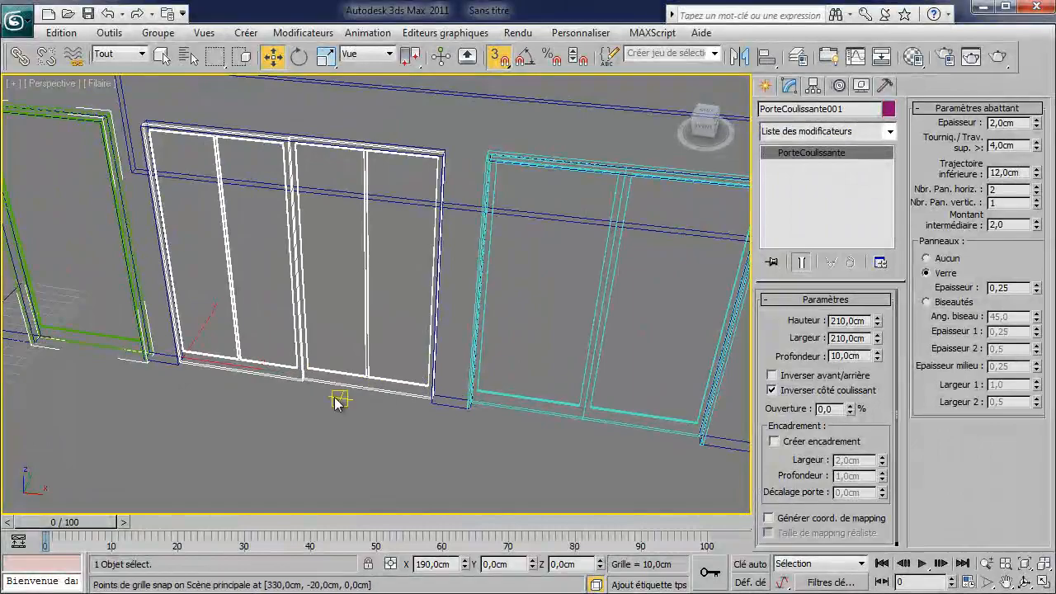
Select the accordion door and preview its opening at 59%.
left_click(548, 407)
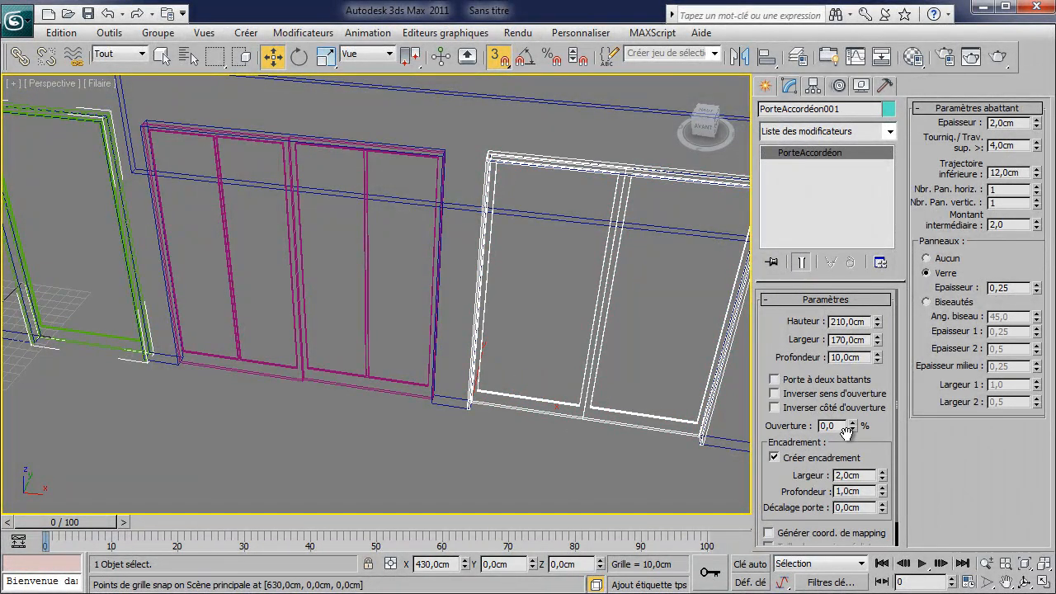
left_click_drag(853, 428, 846, 375)
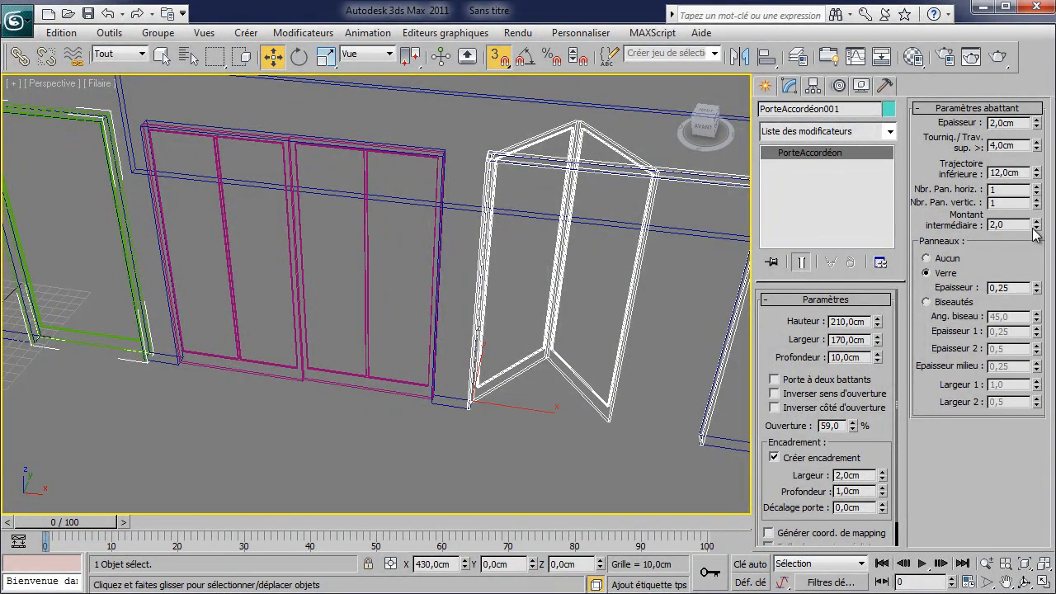
left_click_drag(1032, 80, 1033, 90)
right_click(1033, 90)
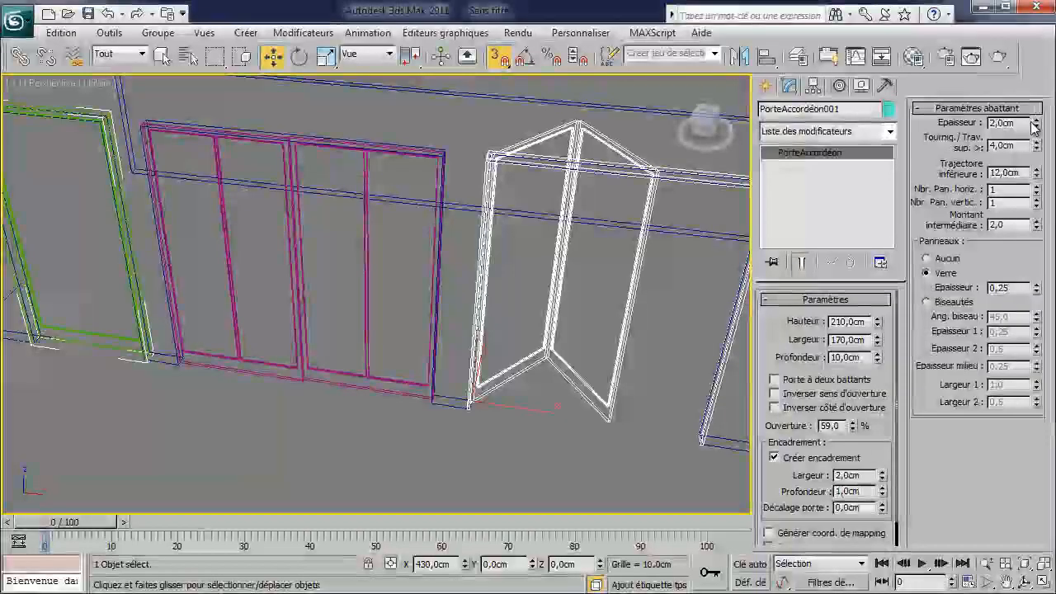
left_click(1035, 189)
left_click(1039, 193)
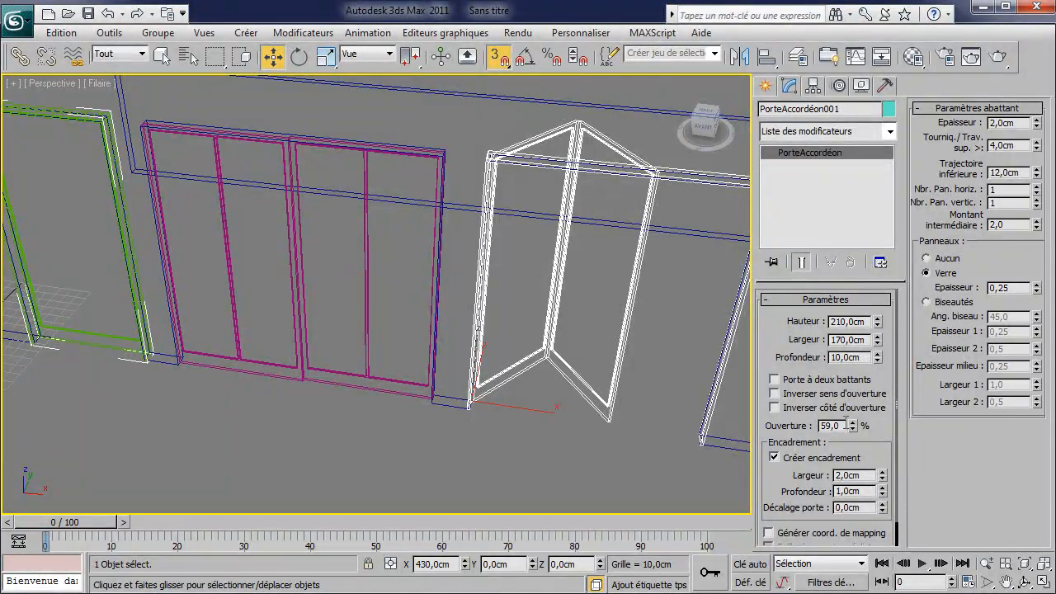
Make the accordion door double-leaf (Porte à deux battants) and set its opening to 0%.
mouse_move(789, 513)
left_mouse_down()
mouse_move(788, 485)
mouse_move(789, 502)
left_mouse_up()
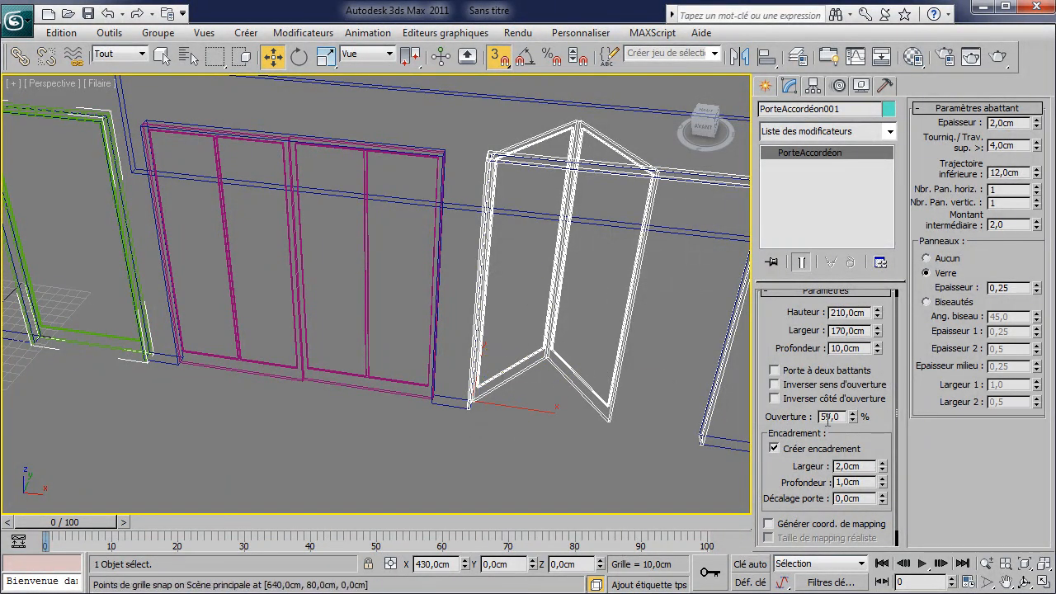
left_click(813, 373)
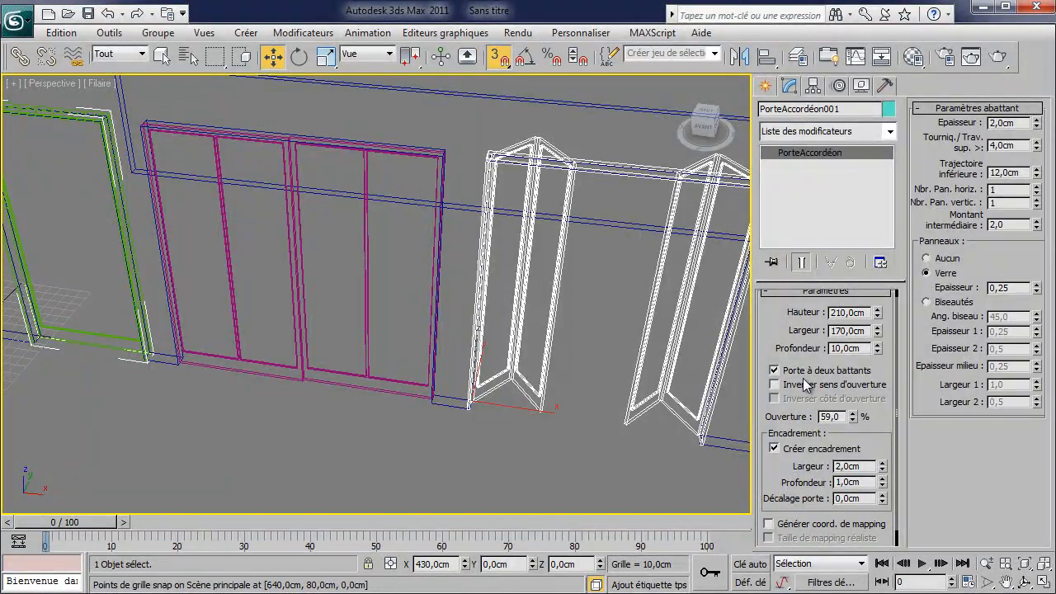
left_click_drag(853, 423, 842, 484)
scroll(436, 417, "down", 5)
middle_click_drag(578, 424, 433, 431)
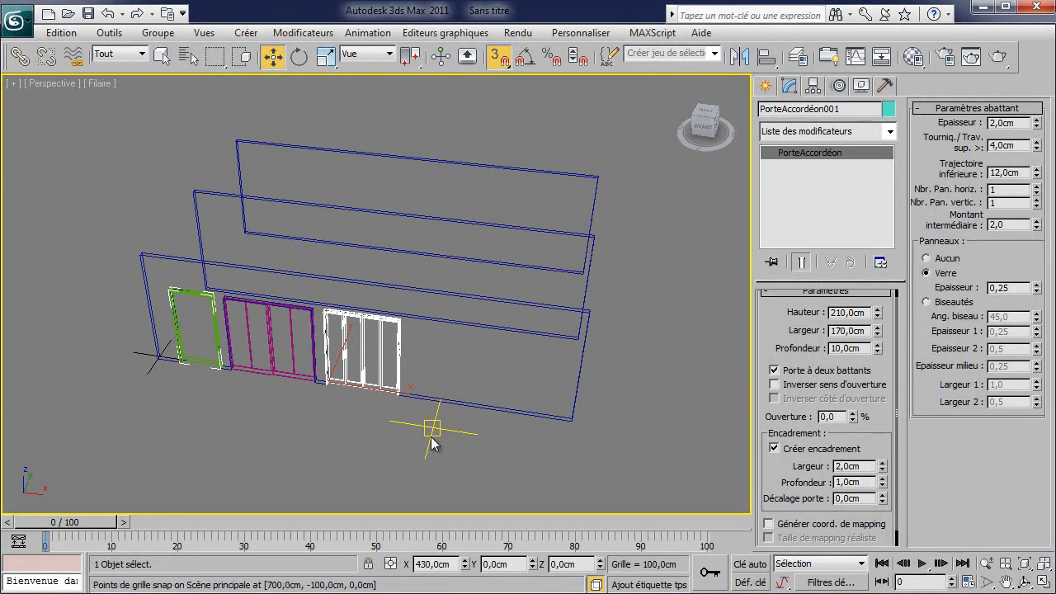
Create an awning window (Auvent) in the wall farthest from the doors, 170 cm wide, 10 cm deep and about 167 cm high.
left_click(766, 85)
middle_click_drag(578, 266, 438, 262, "alt")
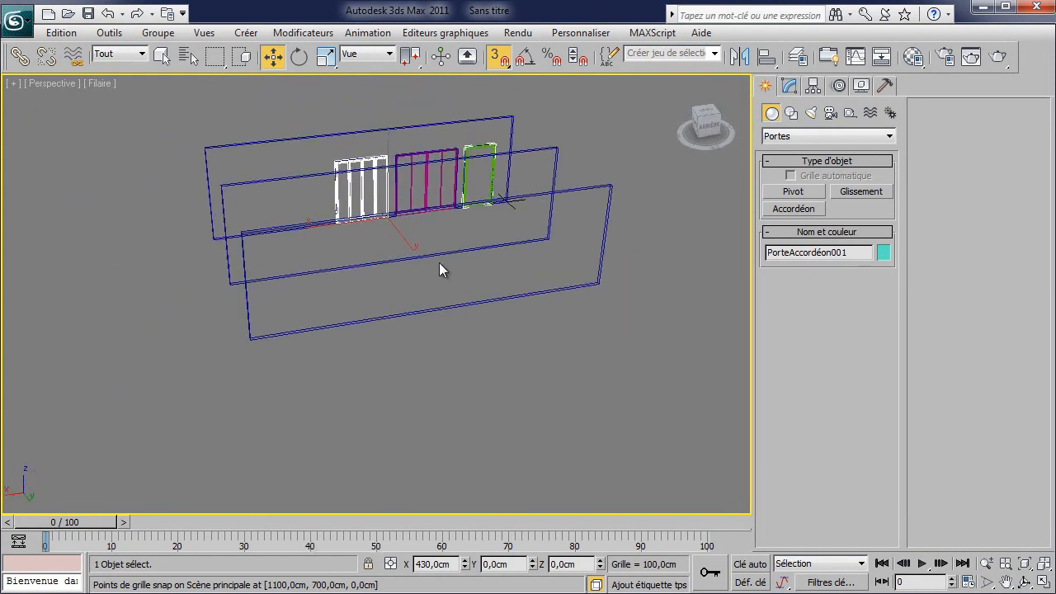
left_click(789, 137)
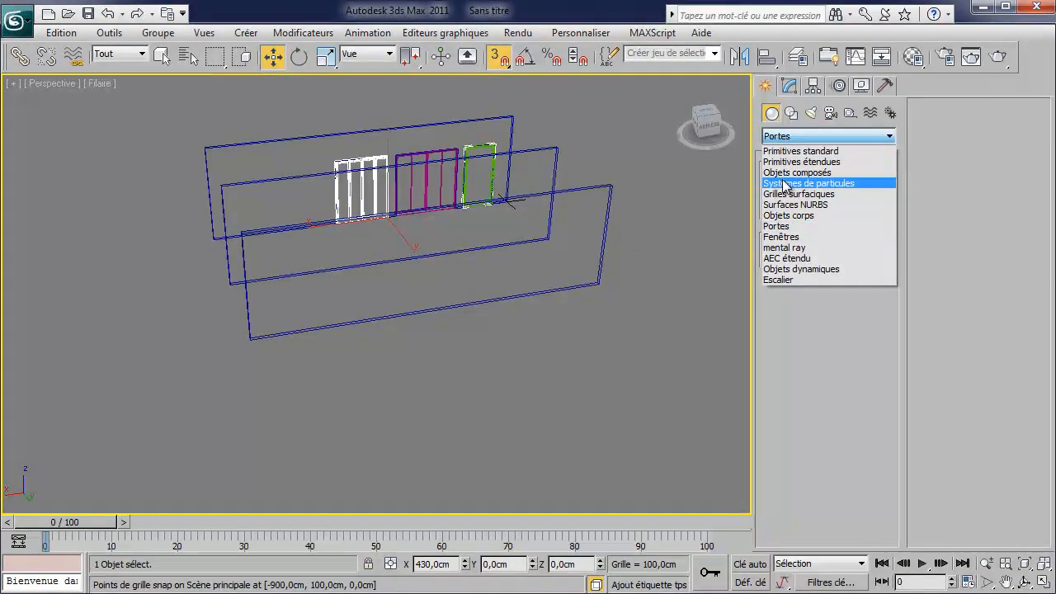
left_click(791, 241)
left_click(796, 197)
middle_click_drag(445, 329, 463, 327)
scroll(380, 346, "up", 5)
middle_click_drag(289, 365, 182, 434)
left_click_drag(175, 428, 341, 401)
left_click(309, 244)
Raise the awning window to a Z position of 80 cm.
key("w")
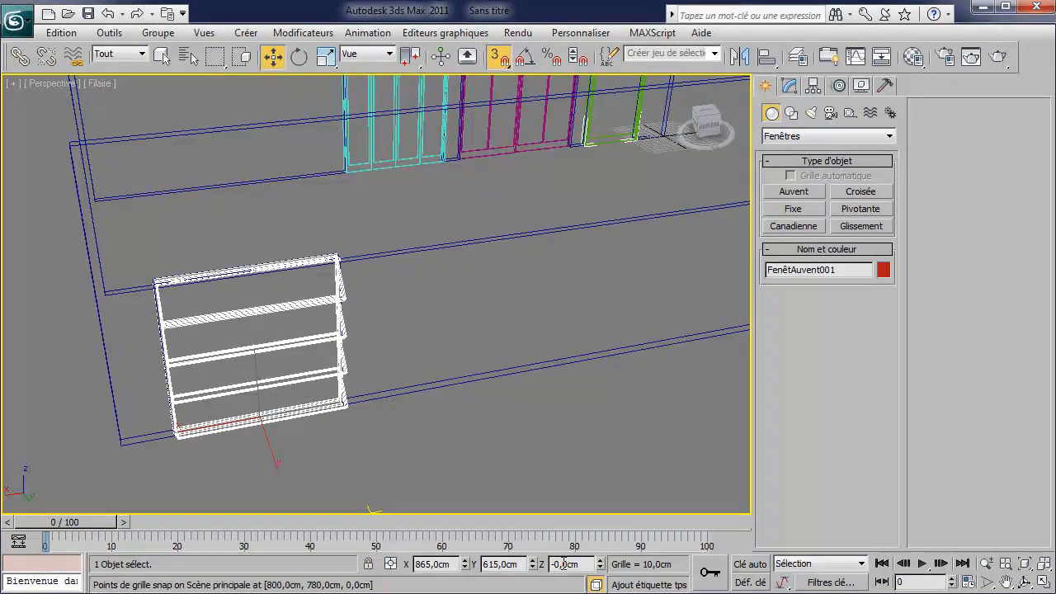
left_click_drag(600, 568, 603, 464)
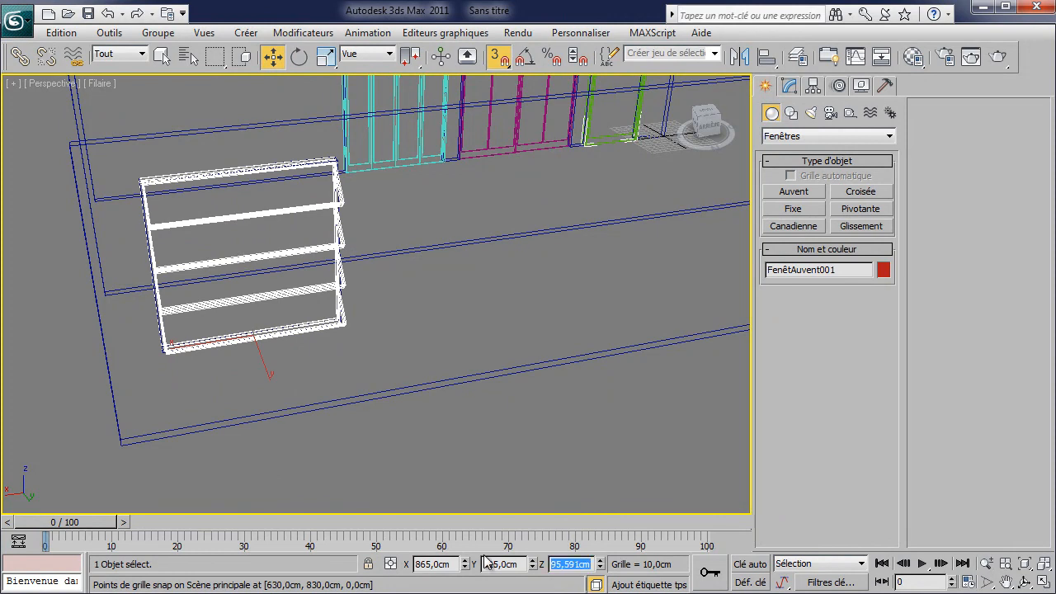
type("80")
key("Return")
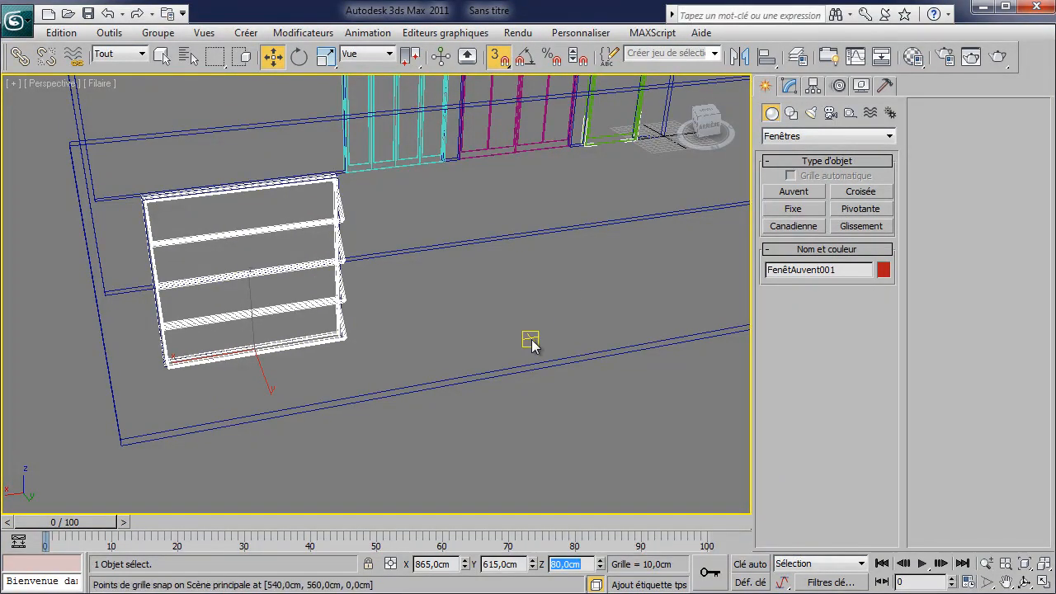
left_click(793, 193)
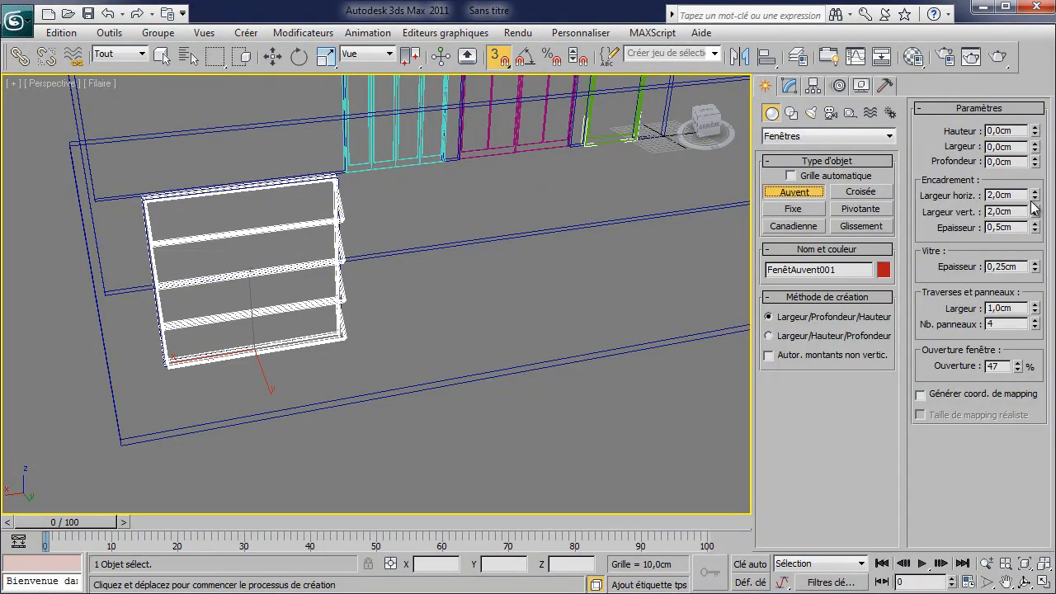
left_click_drag(1023, 364, 1019, 428)
left_click_drag(1022, 368, 1004, 284)
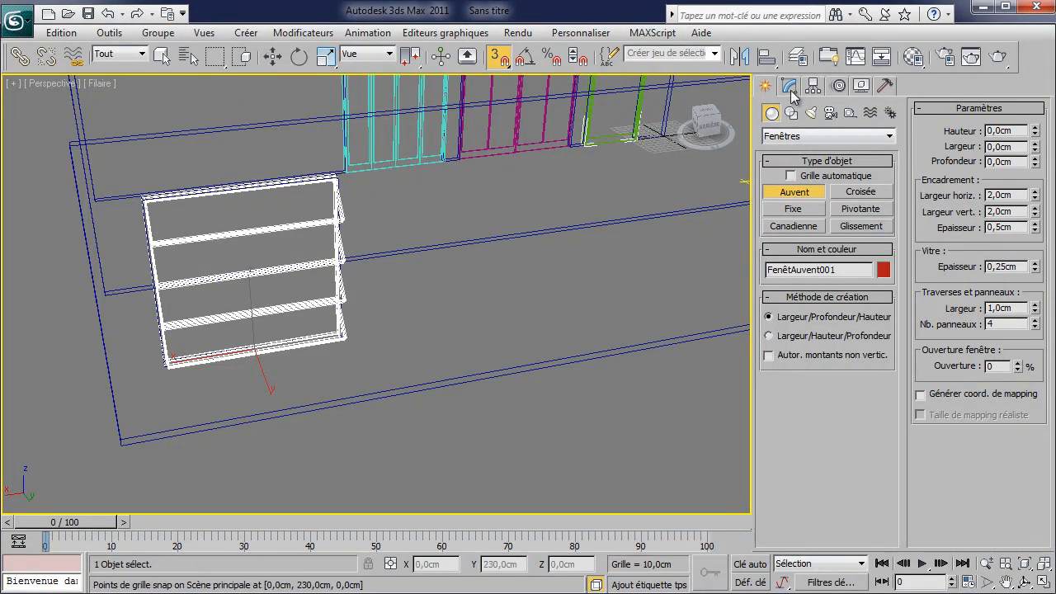
Set the awning window's opening to 56% and its depth to 4.8 cm, viewing it in shaded display.
left_click(794, 93)
left_click_drag(792, 282, 801, 202)
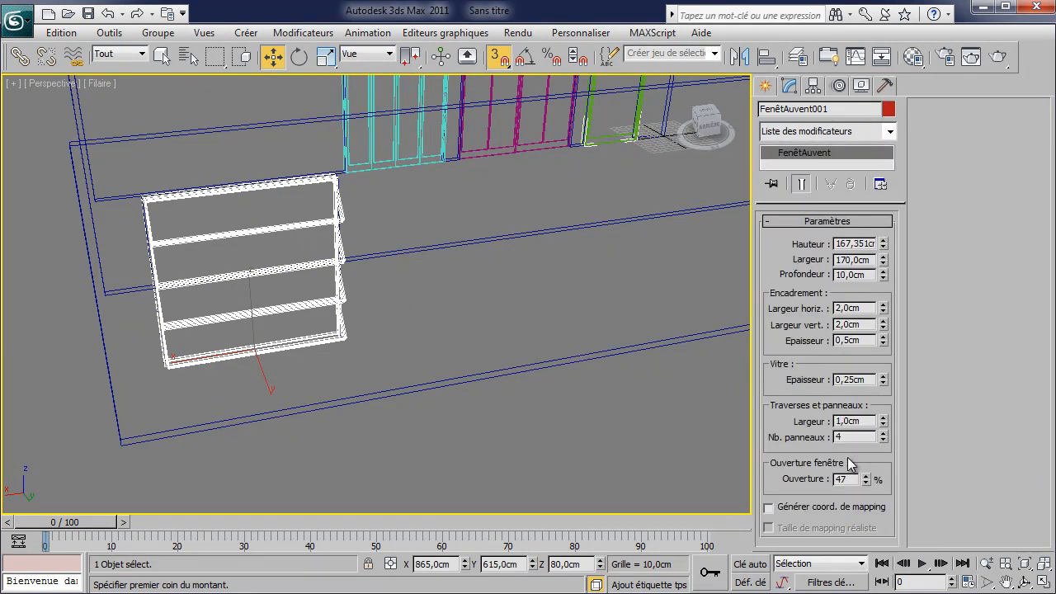
mouse_move(874, 480)
left_mouse_down()
mouse_move(861, 545)
mouse_move(865, 482)
left_mouse_up()
key("F3")
middle_click_drag(386, 385, 472, 386, "alt")
left_click_drag(886, 277, 908, 238)
right_click(909, 238)
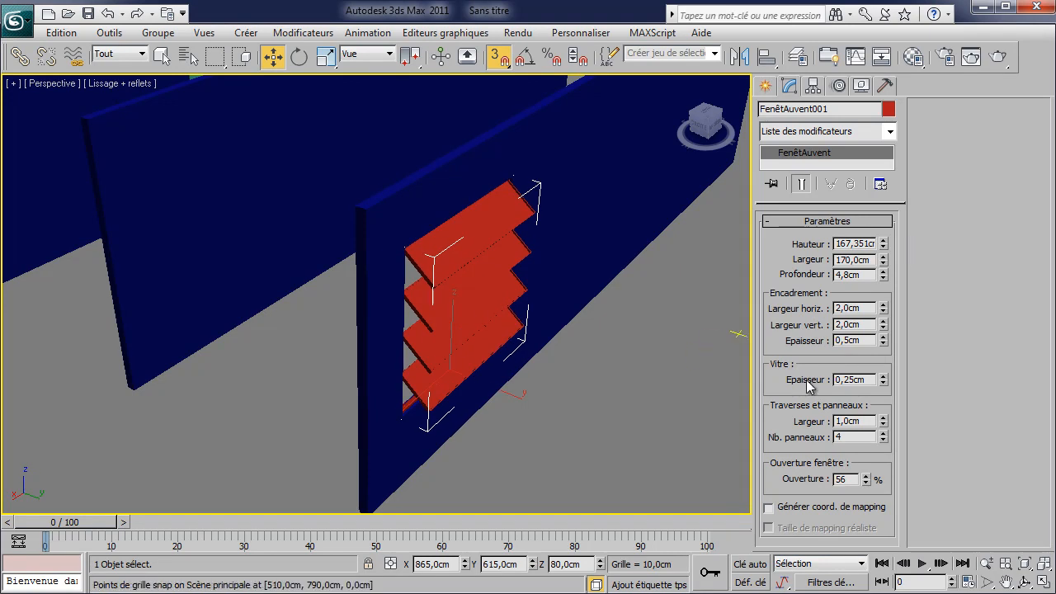
Create a casement window (Croisée) in the wall beside the awning window, 200 cm wide, 10 cm deep and about 151 cm high.
middle_click_drag(569, 364, 413, 413)
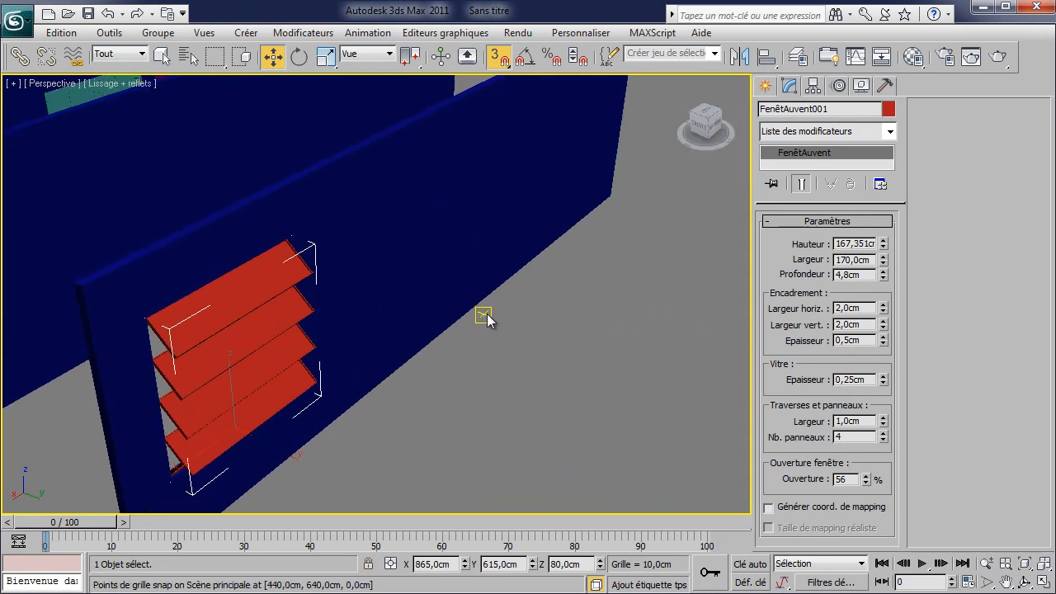
scroll(483, 323, "up", 2)
scroll(542, 306, "up", 2)
scroll(542, 306, "up", 2)
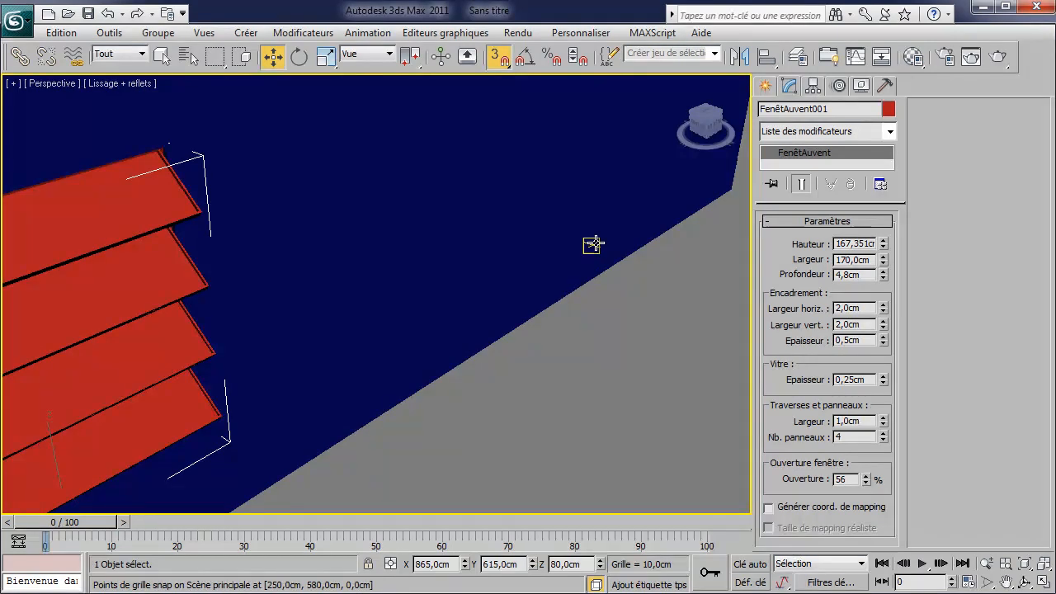
left_click(765, 85)
left_click(854, 193)
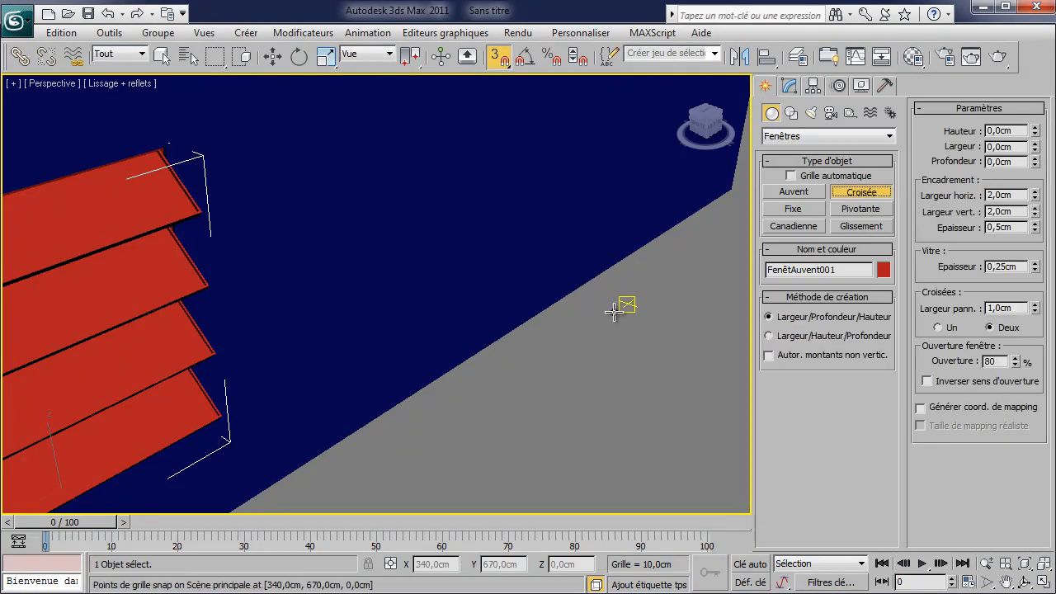
key("F3")
left_click_drag(279, 477, 457, 367)
left_click(457, 367)
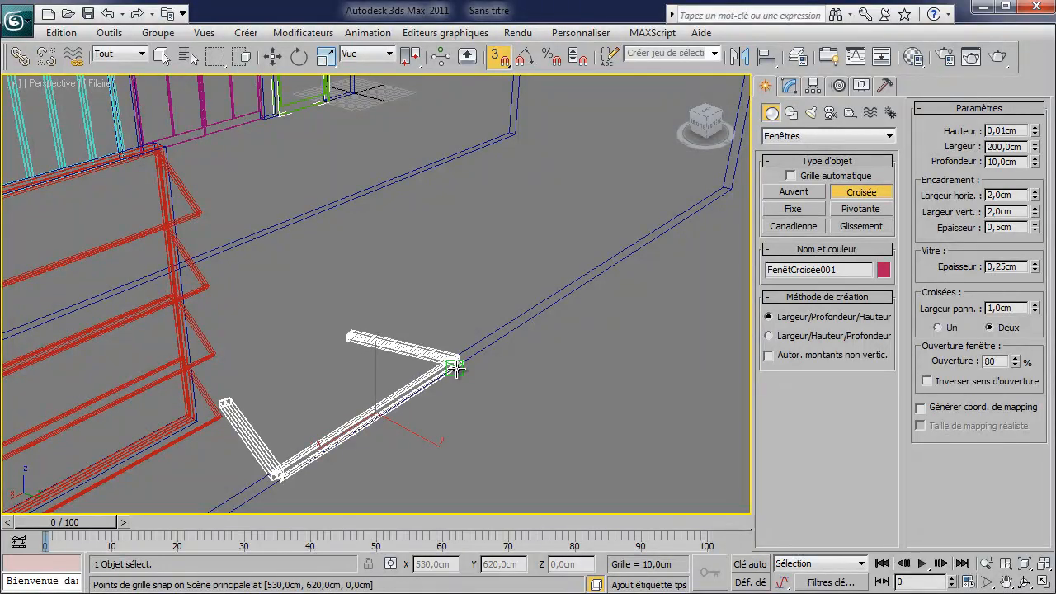
left_click(250, 281)
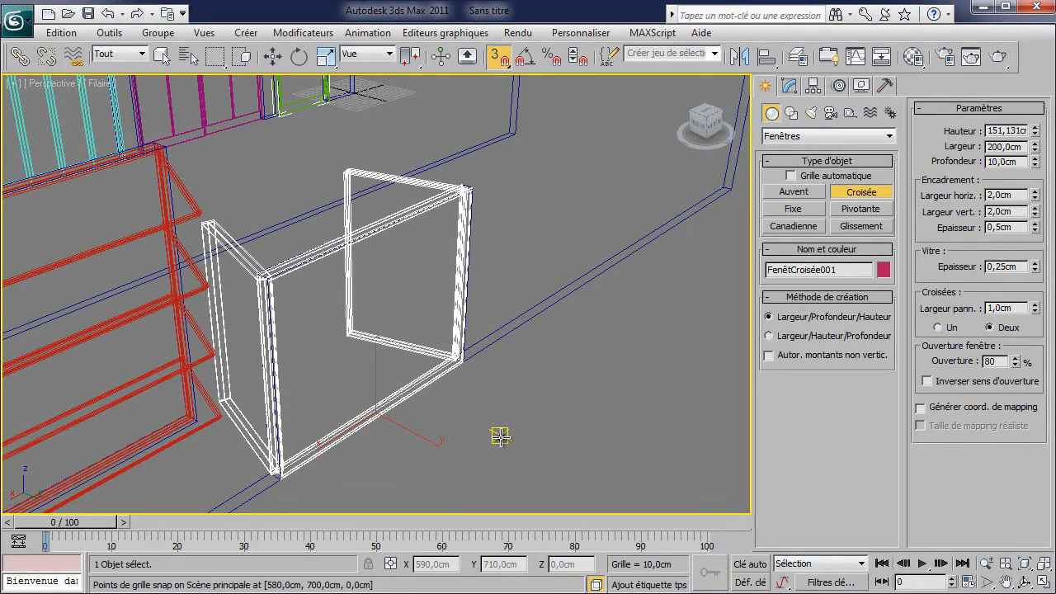
Raise the casement window to a Z position of about 70.4 cm and reduce its depth to 5.5 cm.
key("w")
left_click_drag(600, 563, 605, 462)
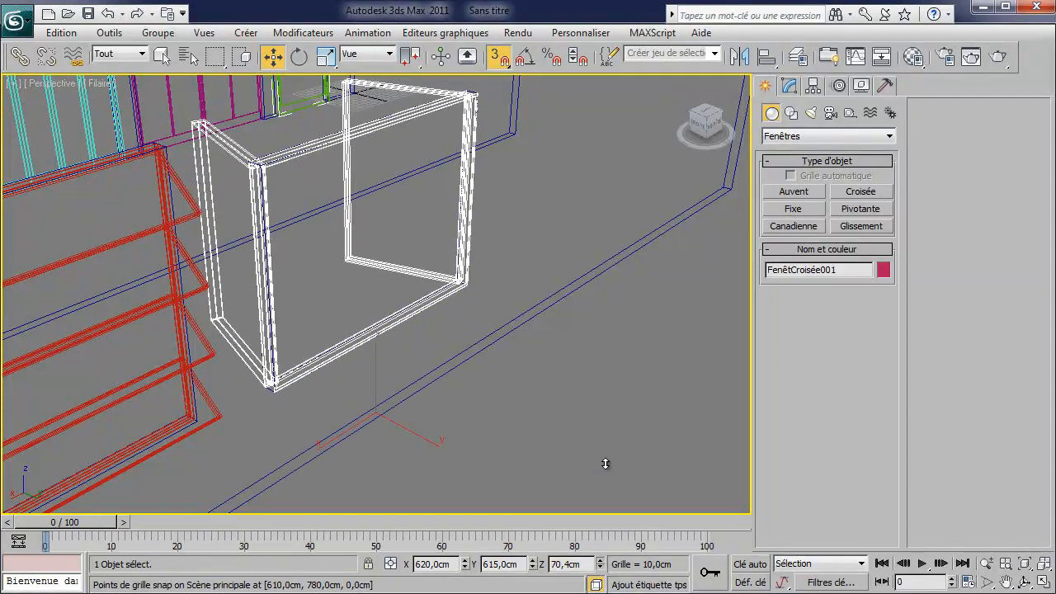
left_click(791, 86)
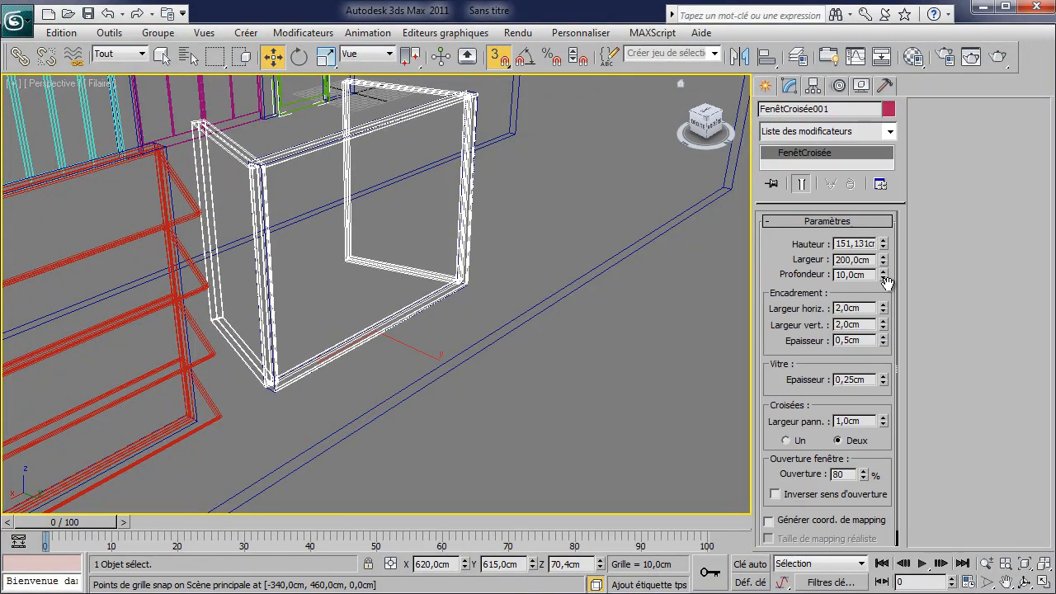
left_click_drag(885, 275, 889, 282)
left_click_drag(898, 306, 897, 311)
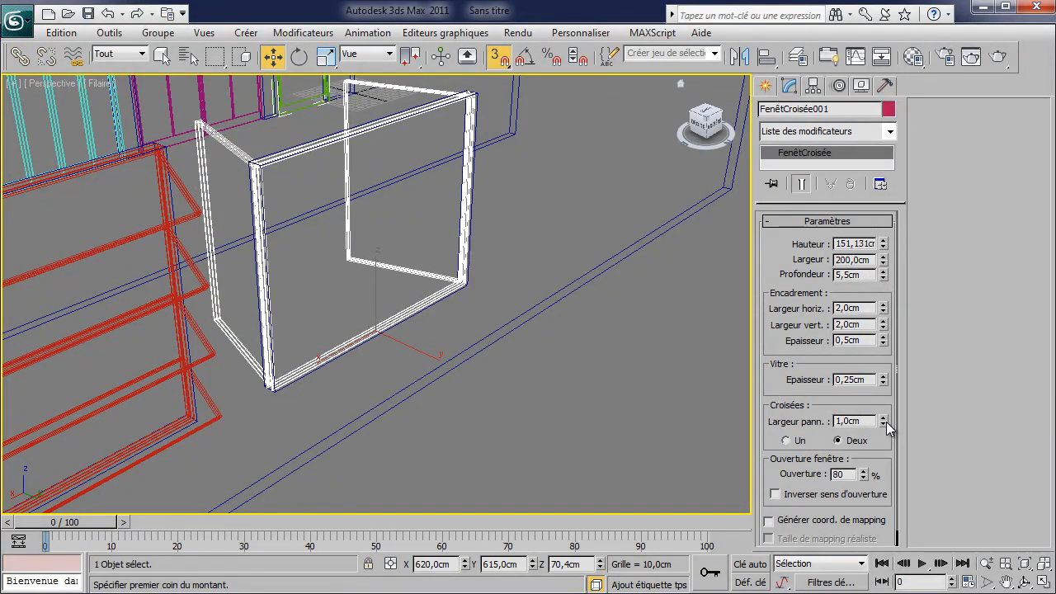
Set the casement window's panel width to 1.09 cm and its opening to 0%.
left_click_drag(883, 421, 875, 411)
left_click_drag(863, 476, 823, 549)
scroll(401, 366, "down", 5)
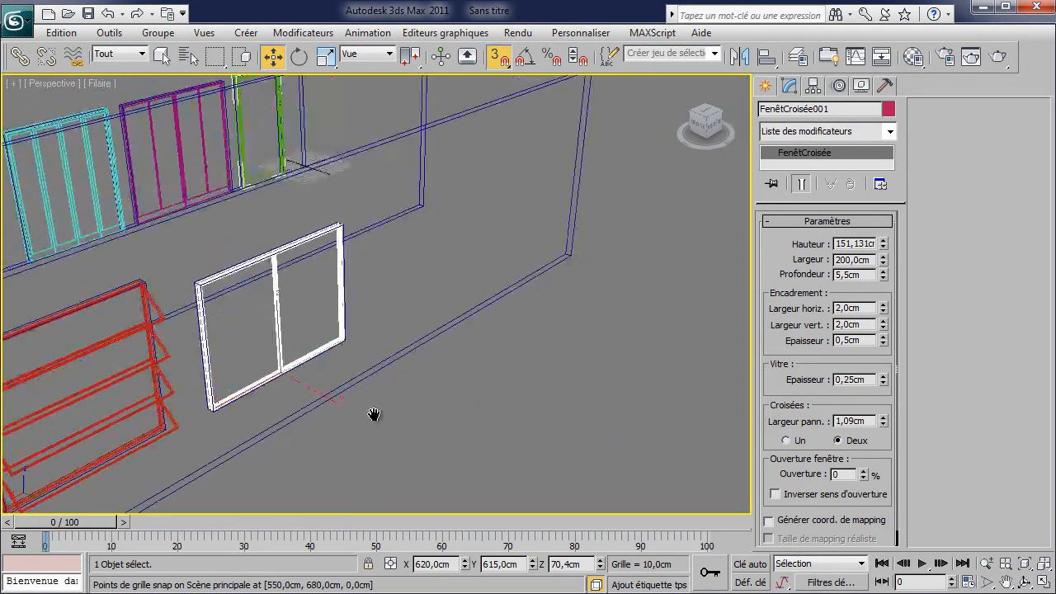
Create a fixed window (Fixe) in the wall beside the casement window, 190 cm wide and 10 cm deep.
left_click(773, 89)
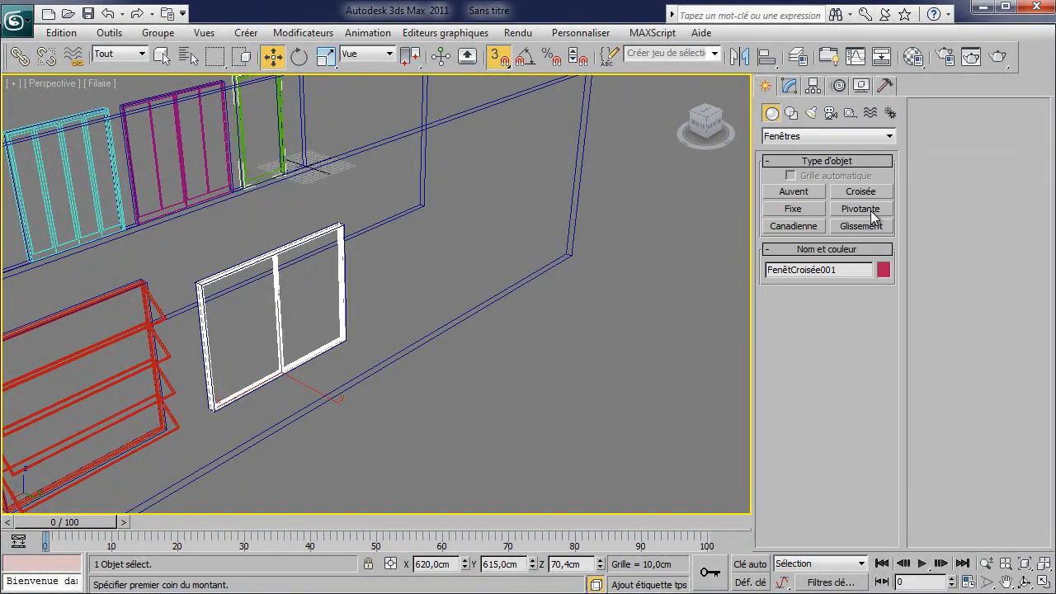
left_click(791, 210)
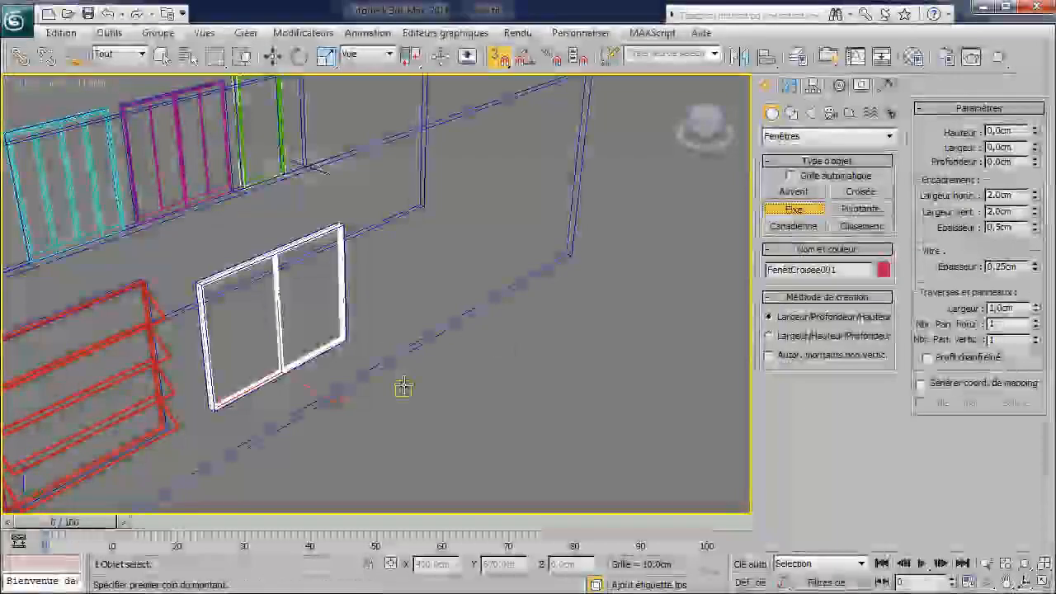
left_click_drag(372, 365, 462, 316)
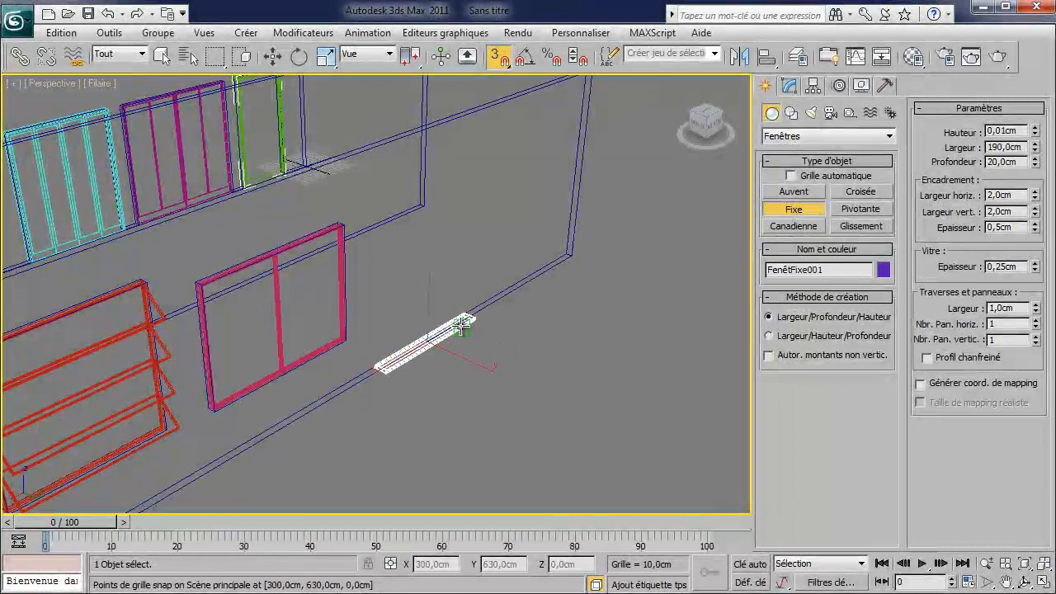
scroll(443, 333, "up", 3)
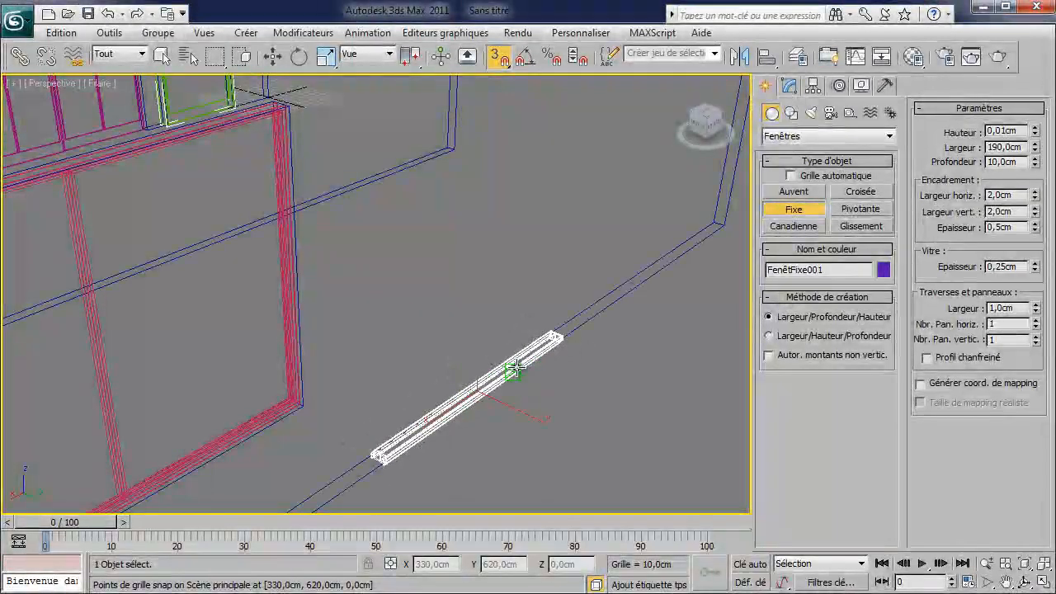
left_click(513, 370)
left_click(511, 171)
Raise the fixed window to a Z position of about 66 cm and inspect the wall's windows in shaded display.
key("w")
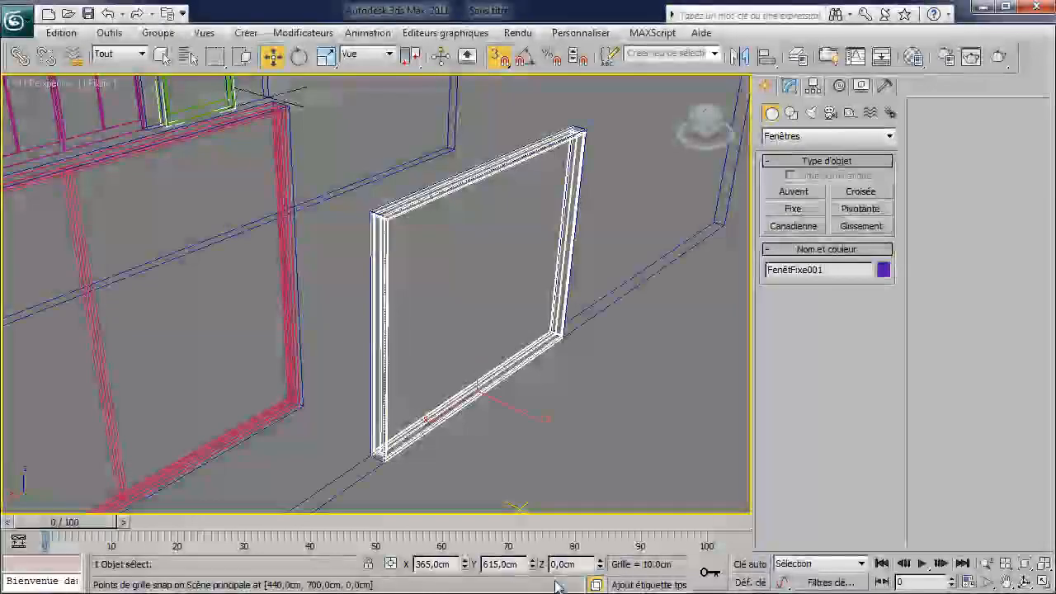
left_click_drag(600, 570, 623, 455)
scroll(529, 334, "down", 1)
key("F3")
scroll(503, 327, "down", 4)
middle_click_drag(511, 291, 627, 306, "alt")
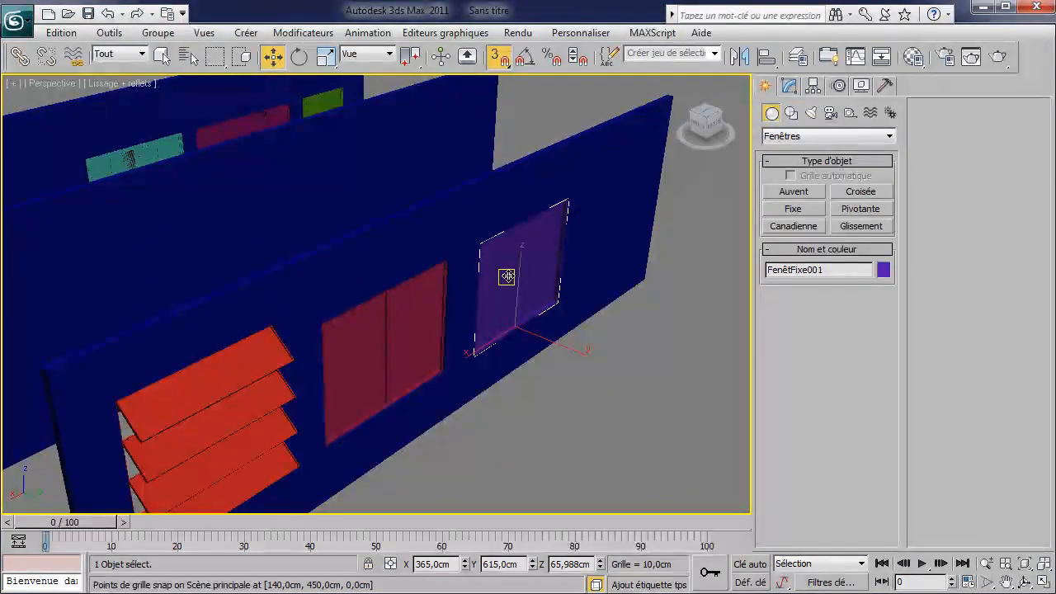
Link the fixed window to the wall that contains it, and return to the Move tool.
left_click(20, 56)
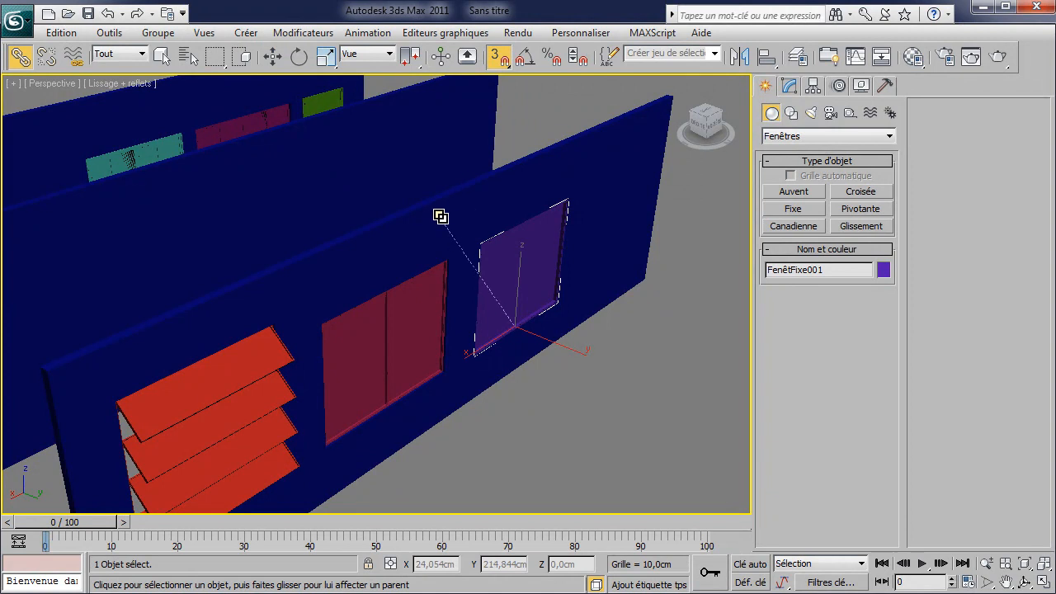
left_click_drag(441, 217, 441, 217)
right_click(542, 416)
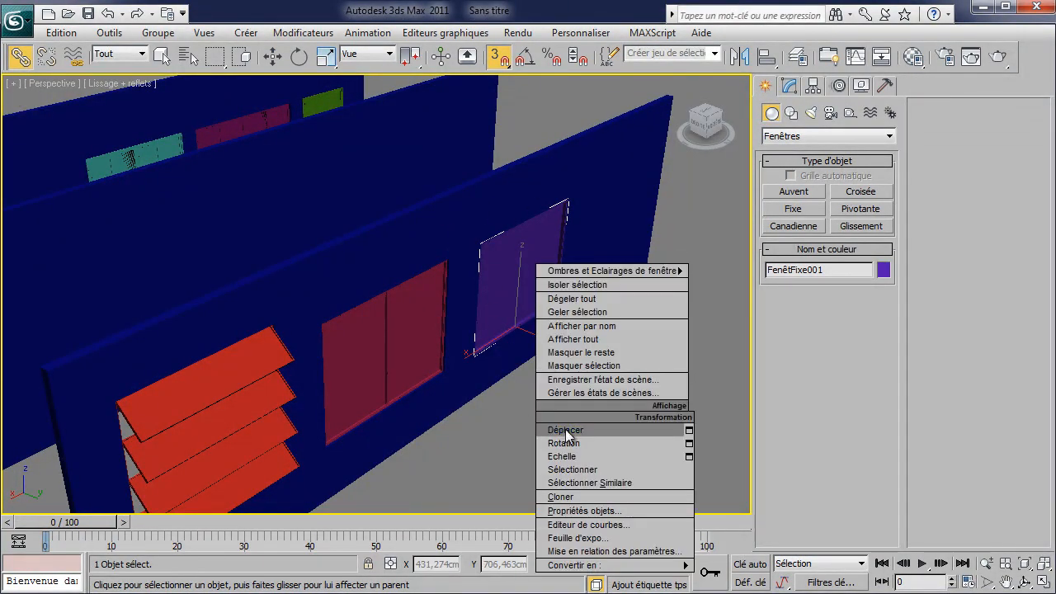
left_click(569, 423)
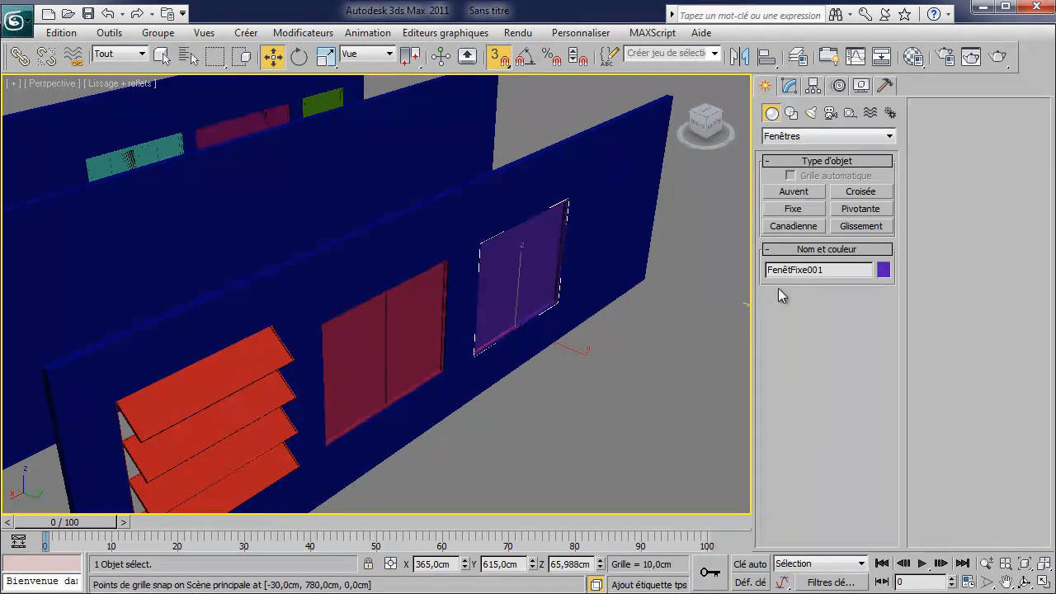
middle_click_drag(605, 335, 723, 294, "alt")
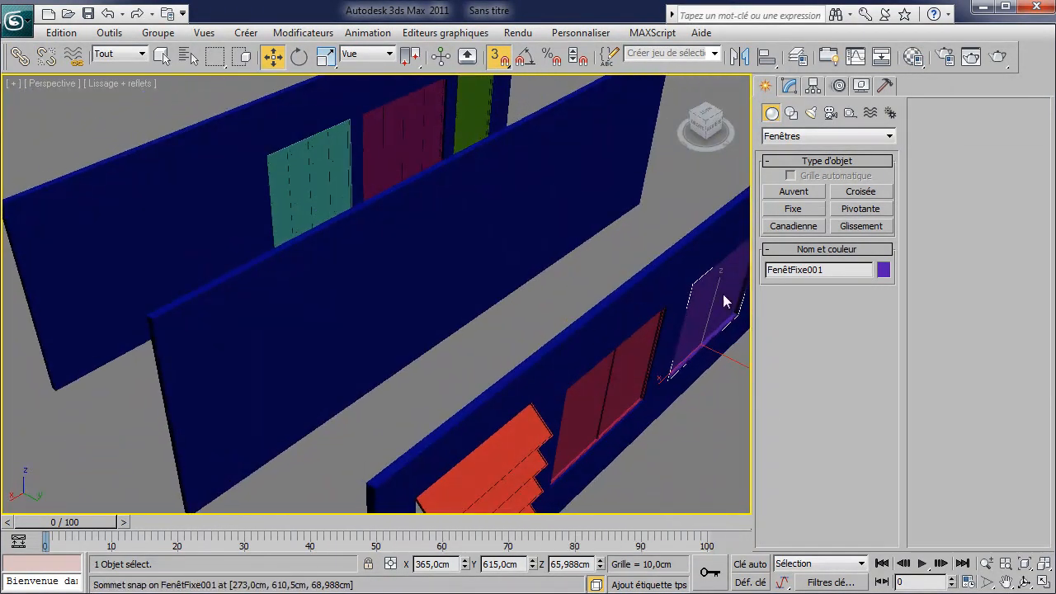
Increase the fixed window's horizontal and vertical panel counts to divide its glass into a grid.
left_click(860, 209)
middle_click_drag(608, 358, 470, 302, "alt")
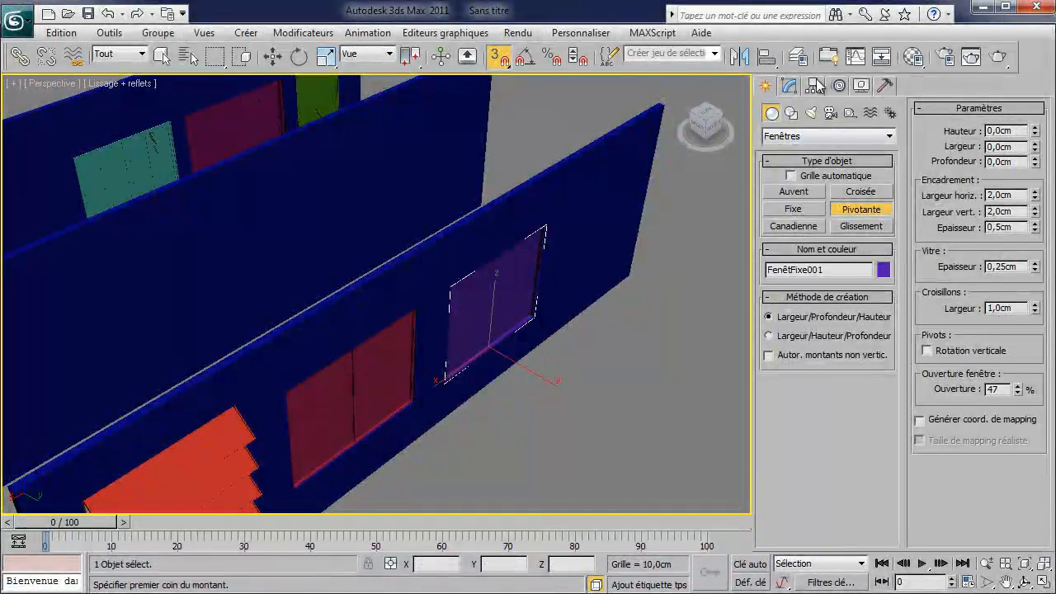
left_click(790, 86)
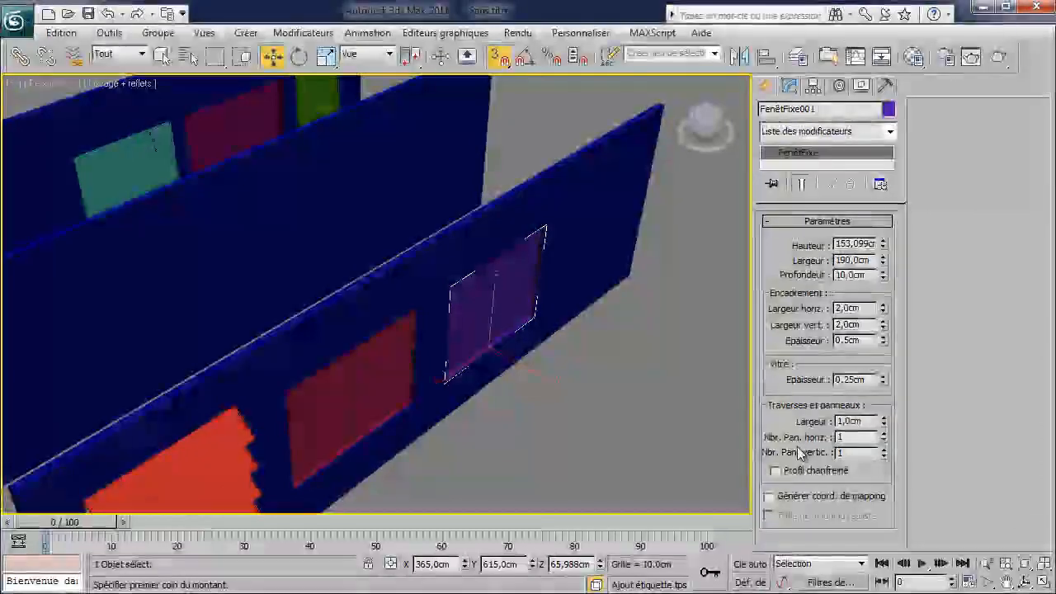
left_click(884, 435)
middle_click_drag(511, 360, 700, 347)
middle_click_drag(543, 311, 595, 305)
left_click(766, 86)
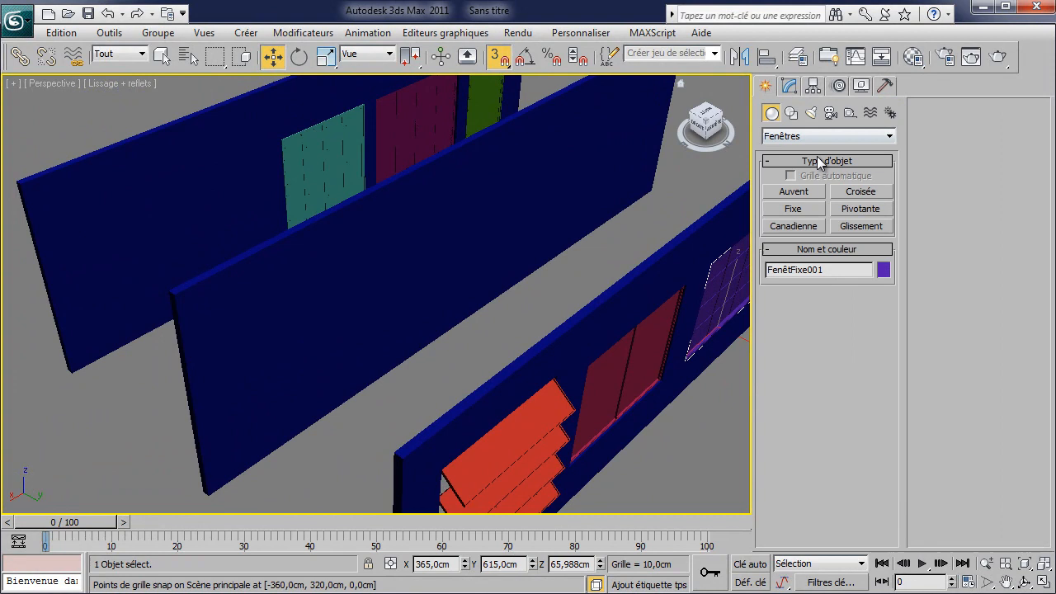
left_click(854, 209)
left_click_drag(326, 413, 376, 381)
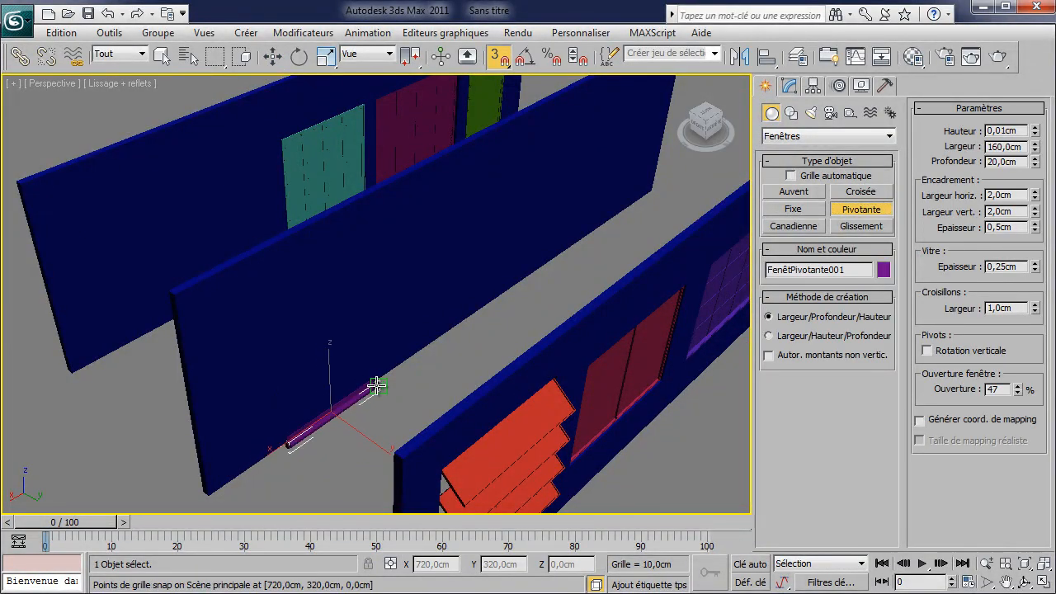
left_click(371, 382)
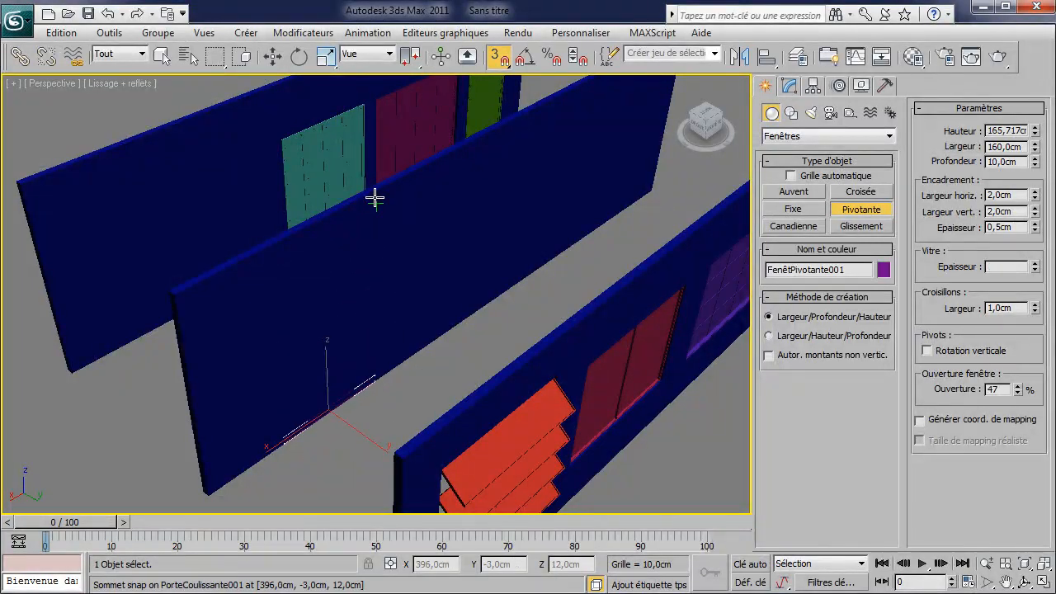
right_click(340, 322)
Create a pivoted window (Pivotante) in the middle wall, 150 cm wide, 10 cm deep and about 123 cm high, snapped to the wall's base.
key("F3")
scroll(427, 372, "up", 10)
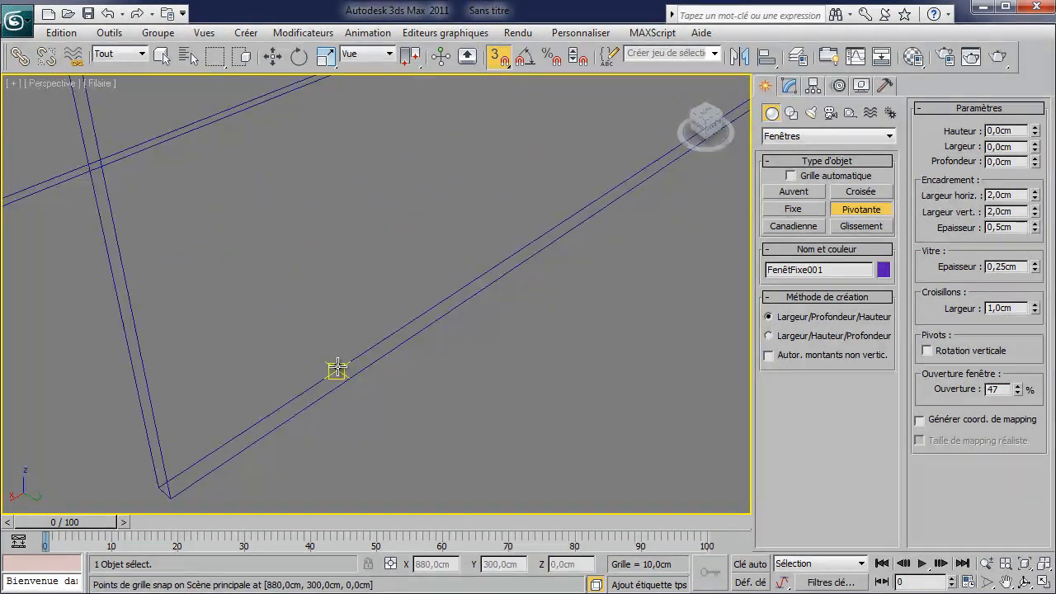
left_click_drag(347, 369, 513, 259)
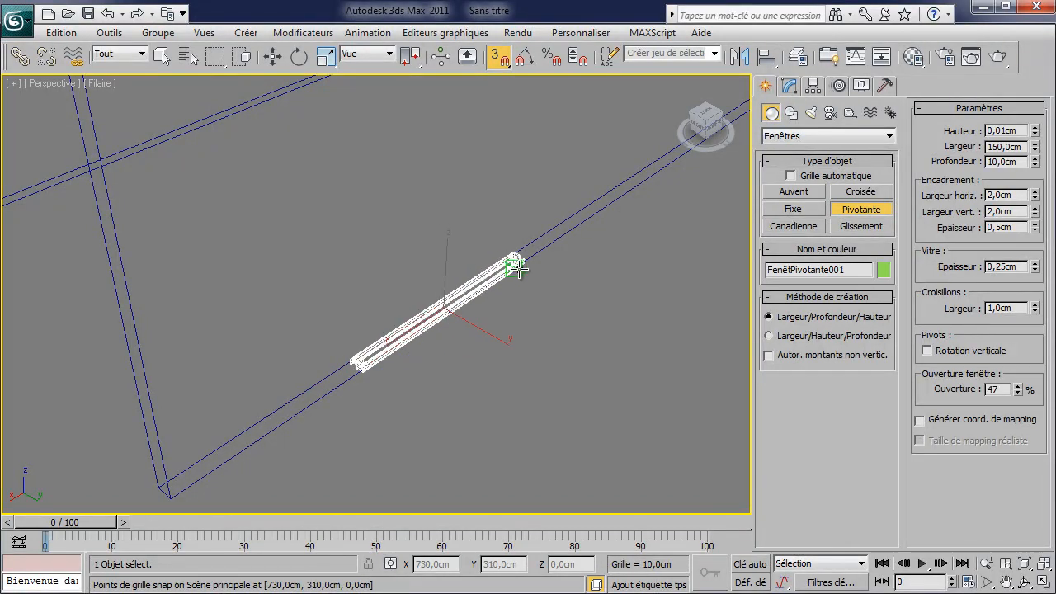
left_click(513, 261)
left_click(465, 82)
middle_click_drag(451, 165, 425, 187)
key("F3")
middle_click_drag(461, 277, 442, 291)
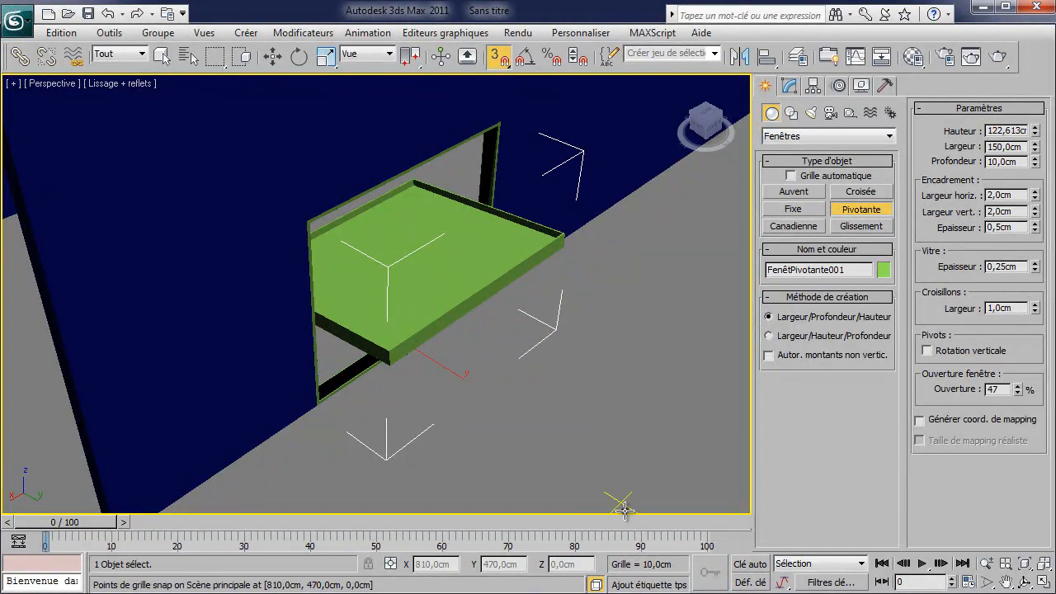
Raise the pivoted window to a Z position of about 74 cm and check its opening in the wall.
key("w")
left_click_drag(601, 567, 597, 434)
middle_click_drag(520, 266, 430, 395)
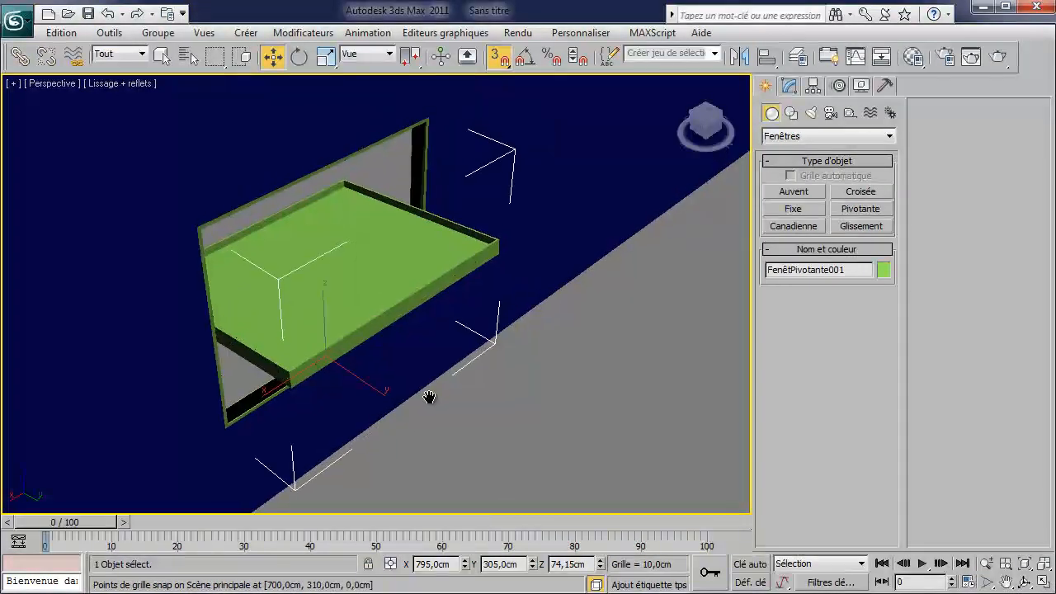
scroll(434, 337, "down", 4)
scroll(441, 313, "up", 2)
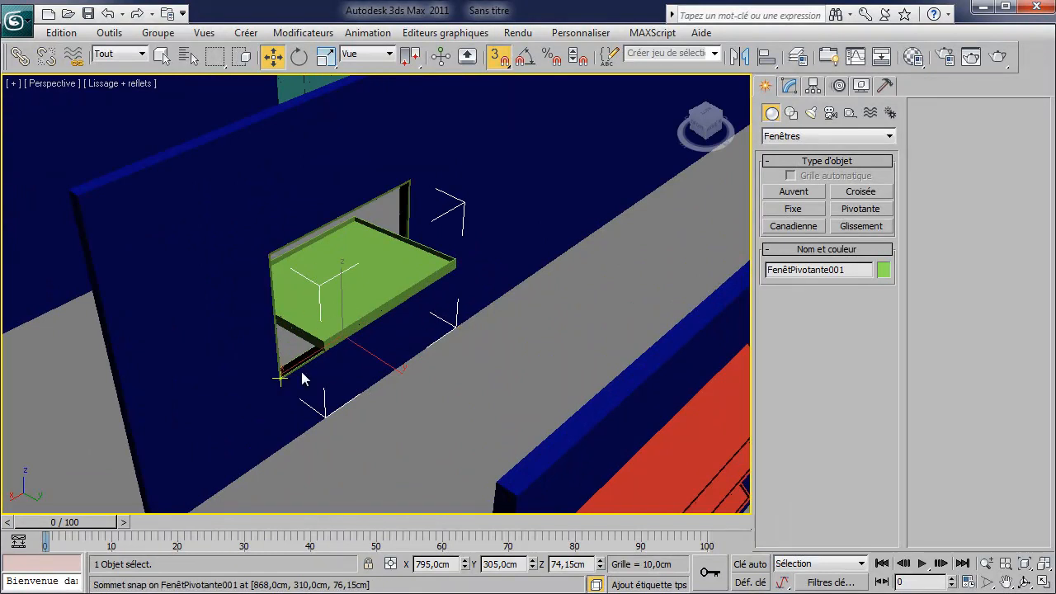
scroll(335, 203, "up", 2)
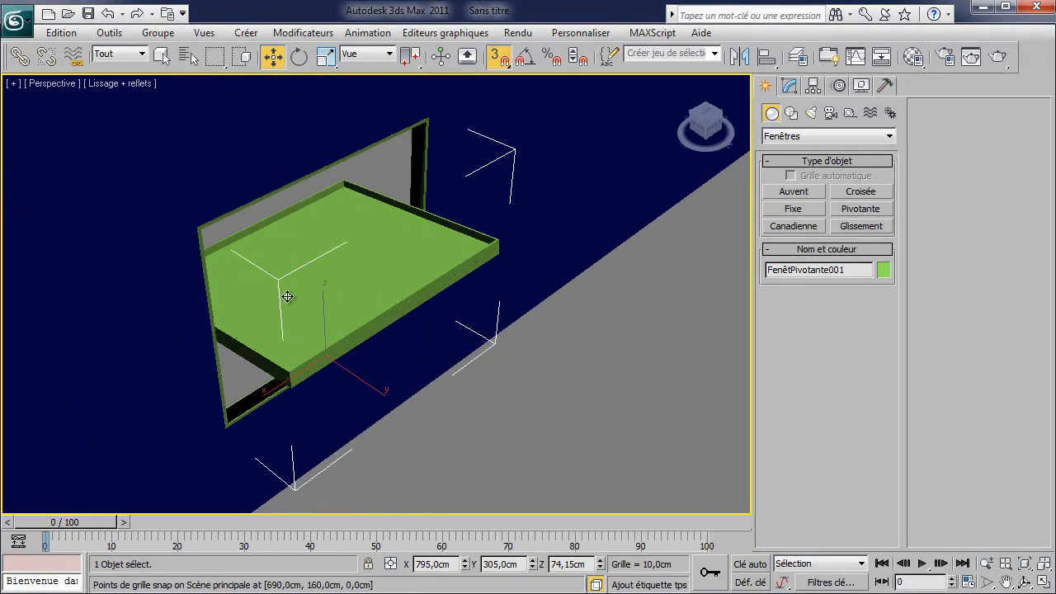
scroll(360, 266, "down", 4)
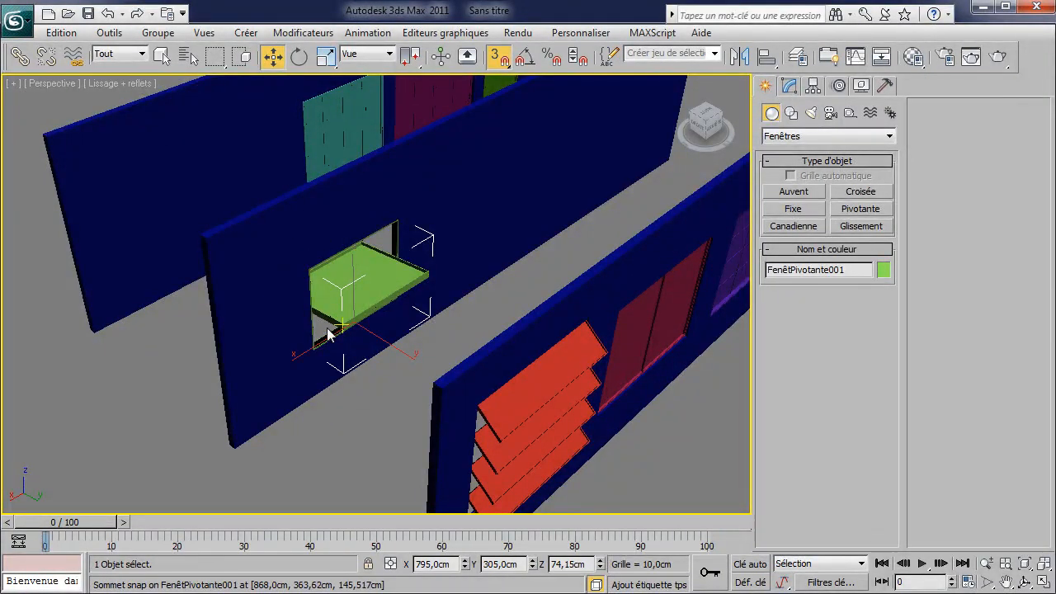
Link the green pivoted window to the middle wall that contains it.
left_click(274, 360)
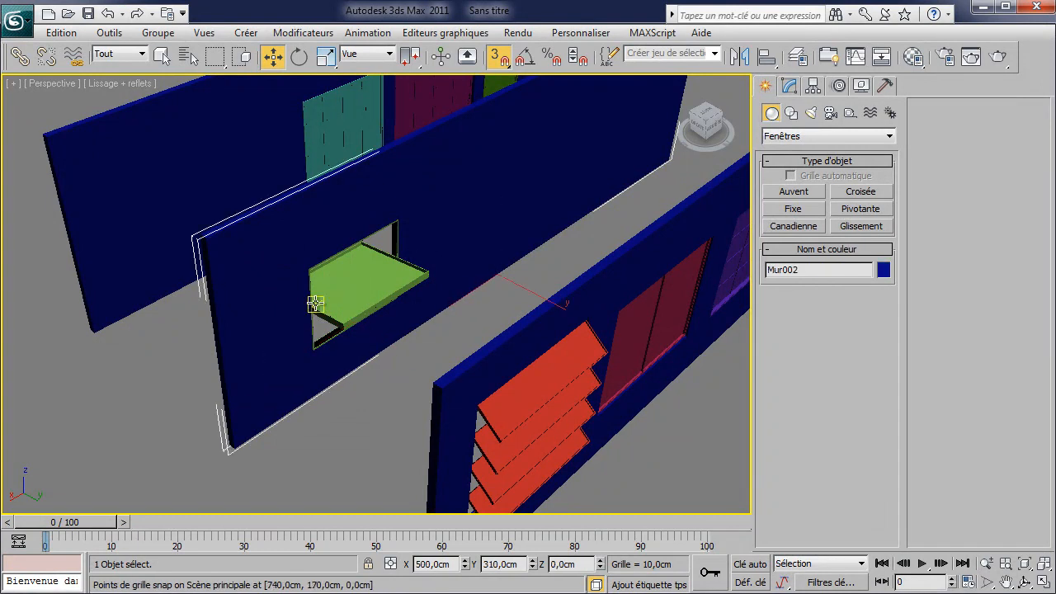
left_click(361, 273)
left_click(21, 57)
left_click_drag(332, 297, 268, 326)
left_click(265, 326)
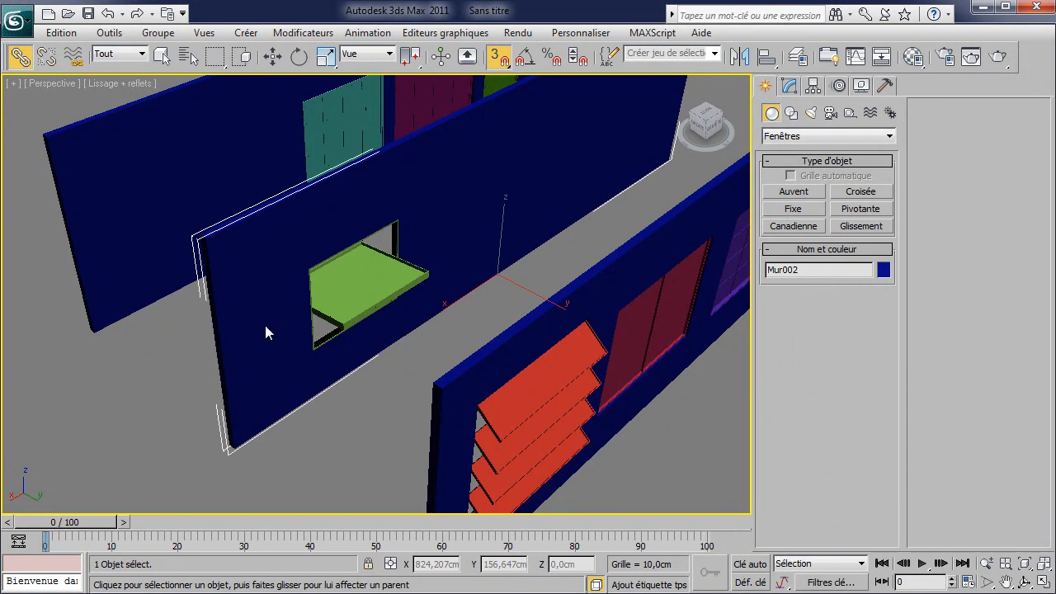
Try rotating the middle wall with snapping off to test the window link, cancel the rotation and clear the selection.
key("e")
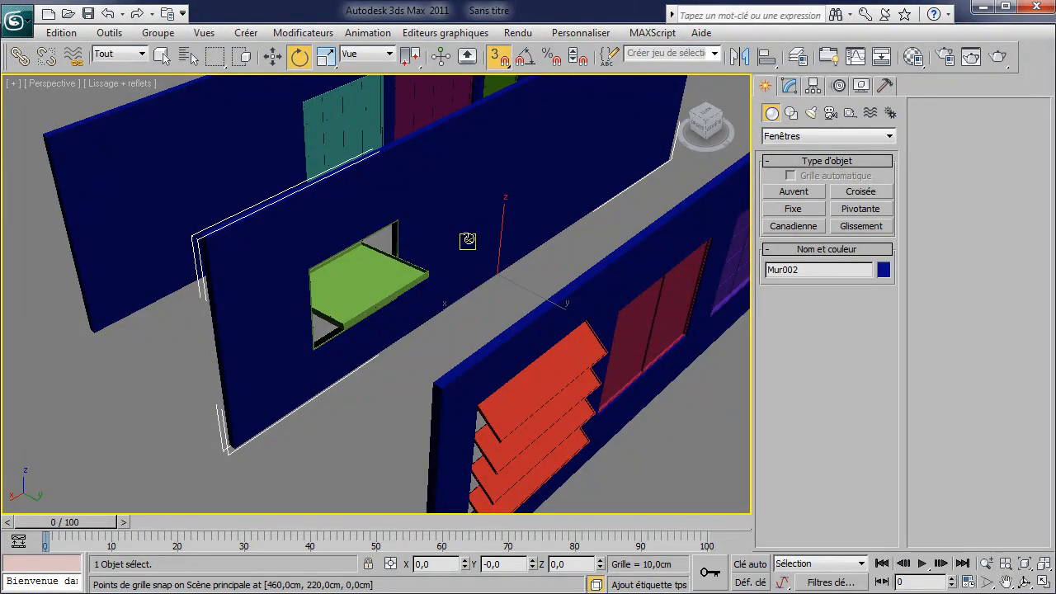
key("s")
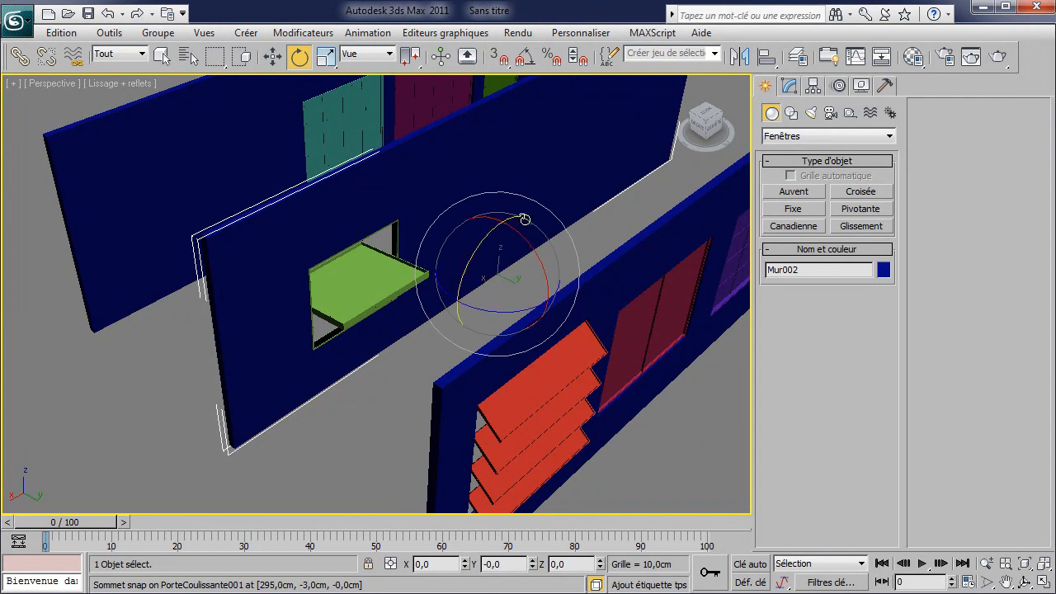
mouse_move(526, 239)
left_mouse_down()
mouse_move(505, 207)
mouse_move(531, 239)
left_mouse_up()
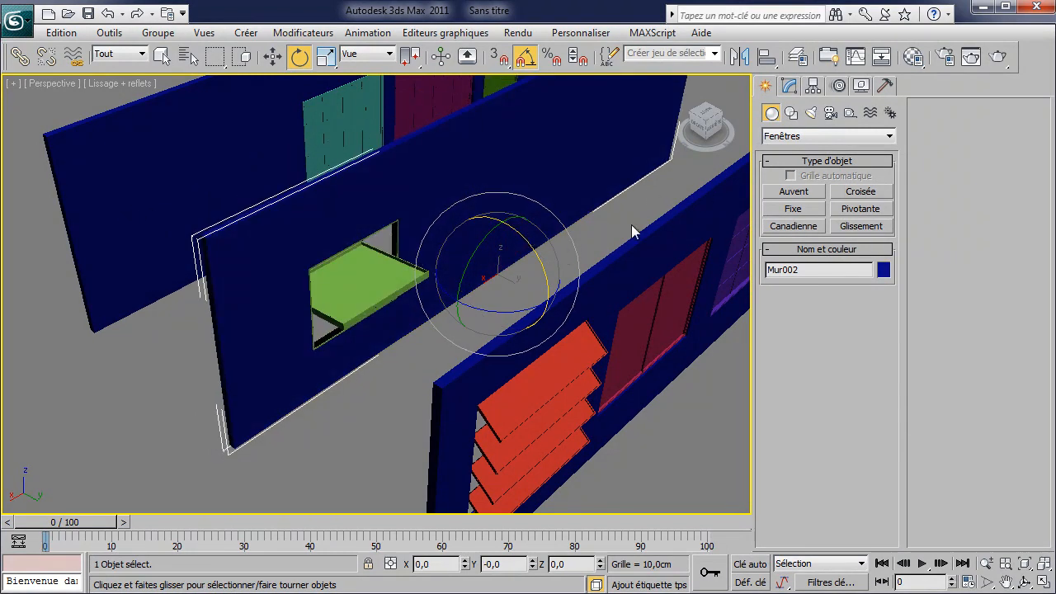
left_click(601, 261)
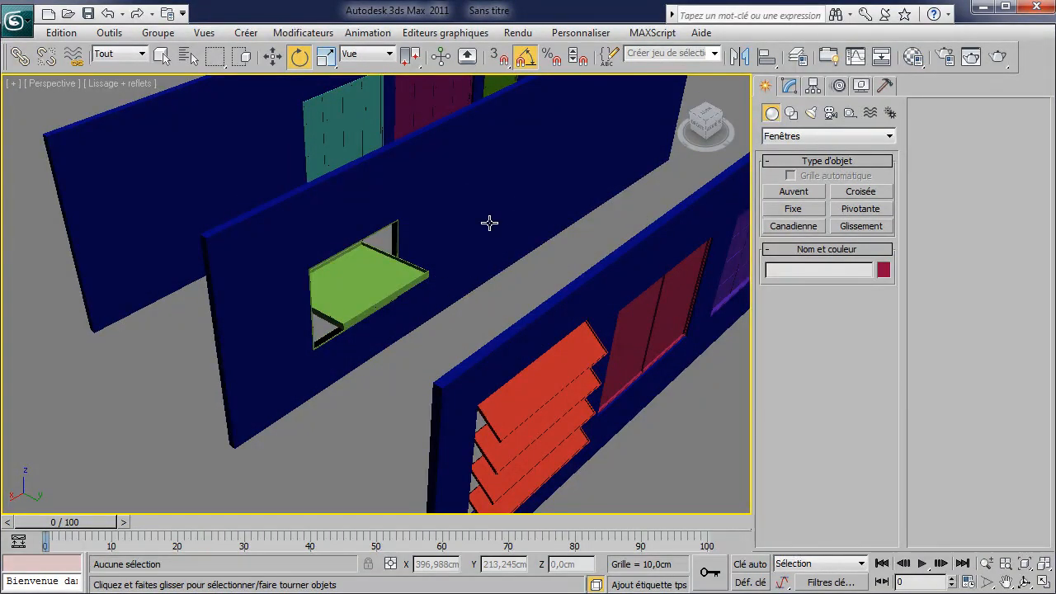
Create a projected window (Canadienne) in the middle wall beside the pivoted one, 210 cm wide, 10 cm deep and about 153 cm high.
left_click(855, 211)
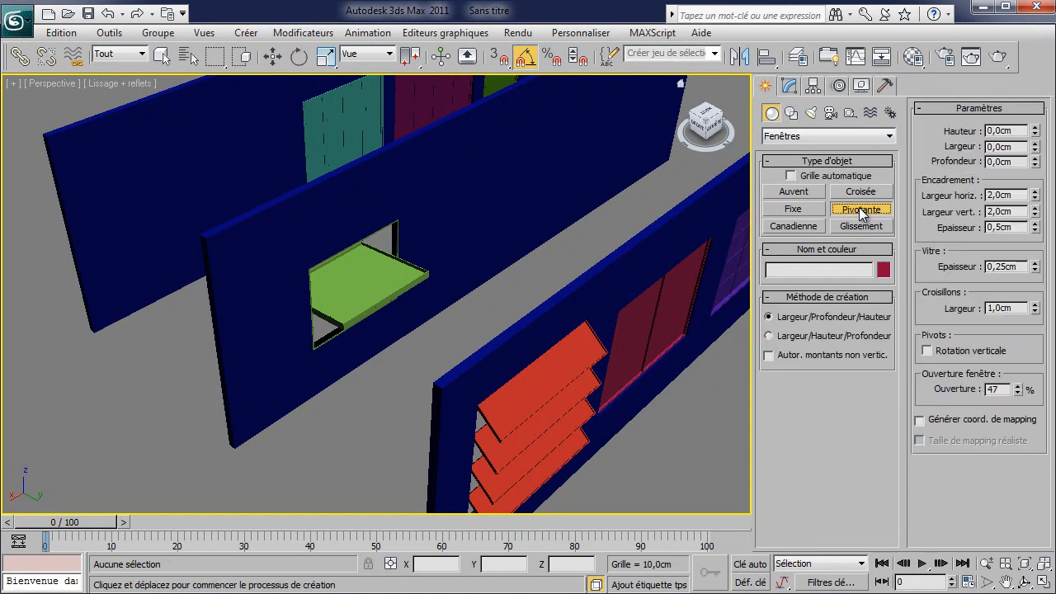
left_click(793, 226)
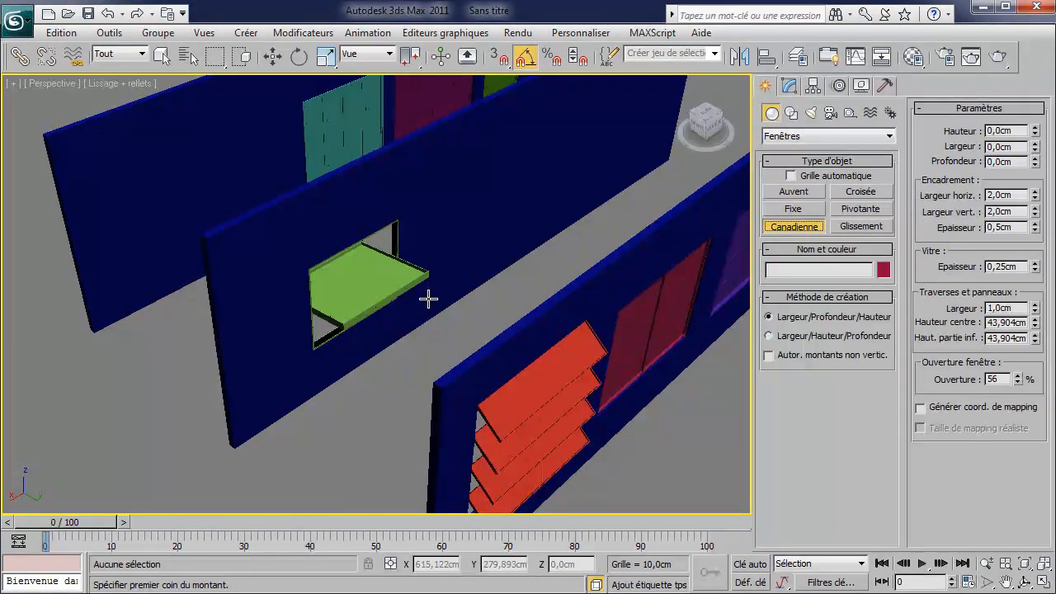
key("F3")
mouse_move(380, 311)
middle_mouse_down()
mouse_move(339, 309)
mouse_move(297, 335)
middle_mouse_up()
scroll(298, 357, "up", 2)
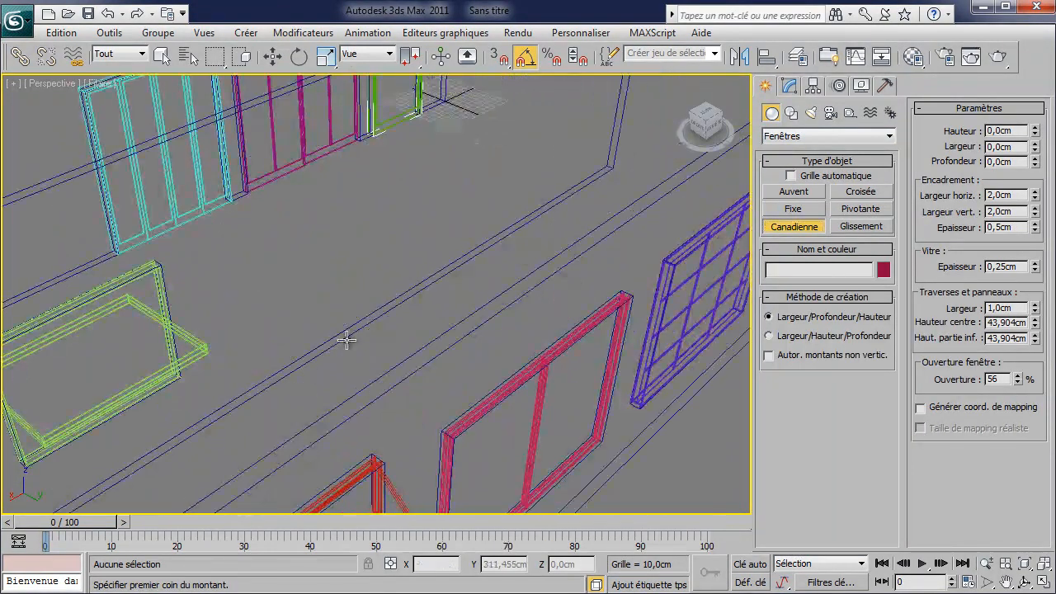
left_click(499, 56)
left_click(525, 60)
mouse_move(258, 381)
left_mouse_down()
mouse_move(385, 290)
mouse_move(401, 293)
left_mouse_up()
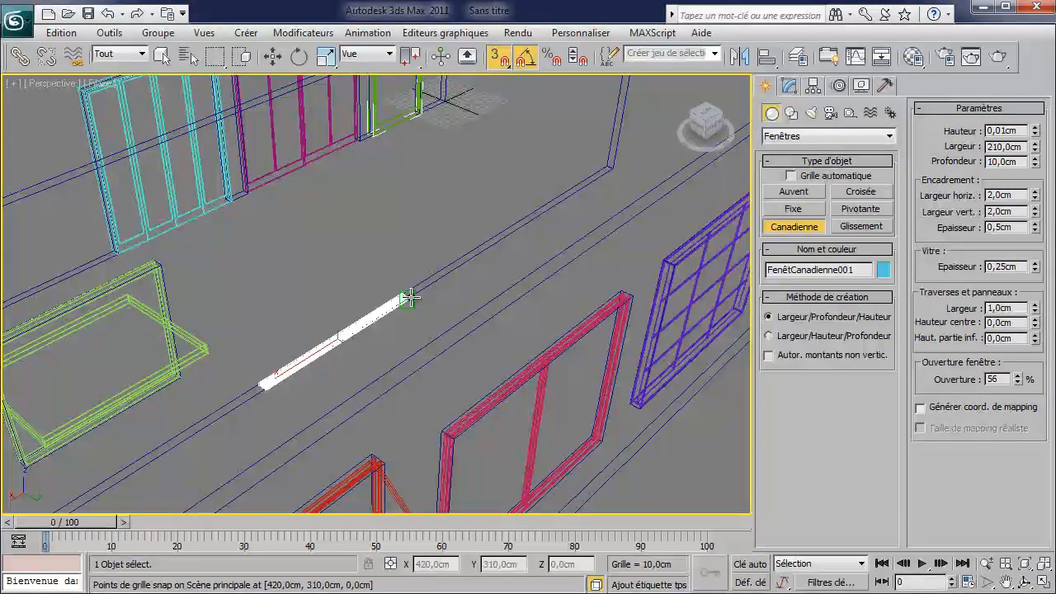
left_click(406, 293)
left_click(389, 160)
Raise the projected window to a Z position of about 92 cm with snapping off, and return to shaded display.
key("e")
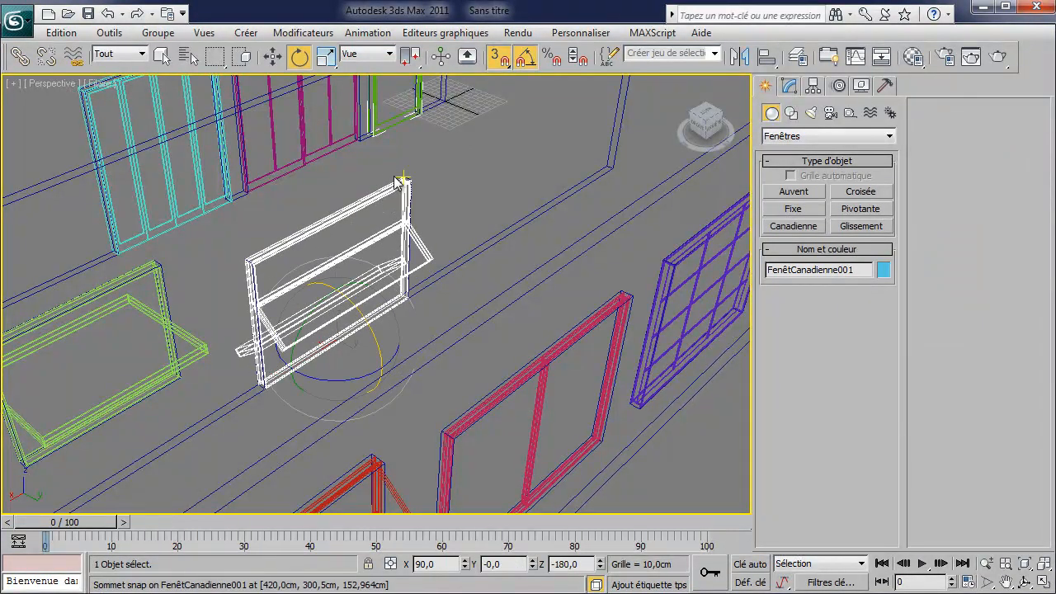
right_click(478, 373)
left_click(508, 387)
key("s")
left_click_drag(335, 307, 330, 234)
key("F3")
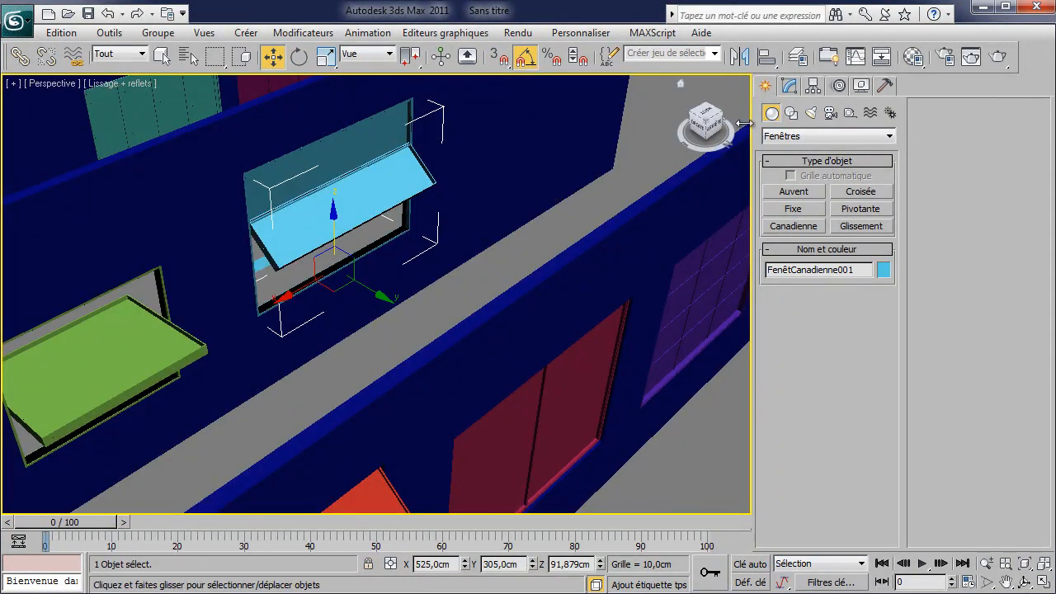
Set the projected window's opening to 23% and its depth to 4.2 cm.
left_click(794, 86)
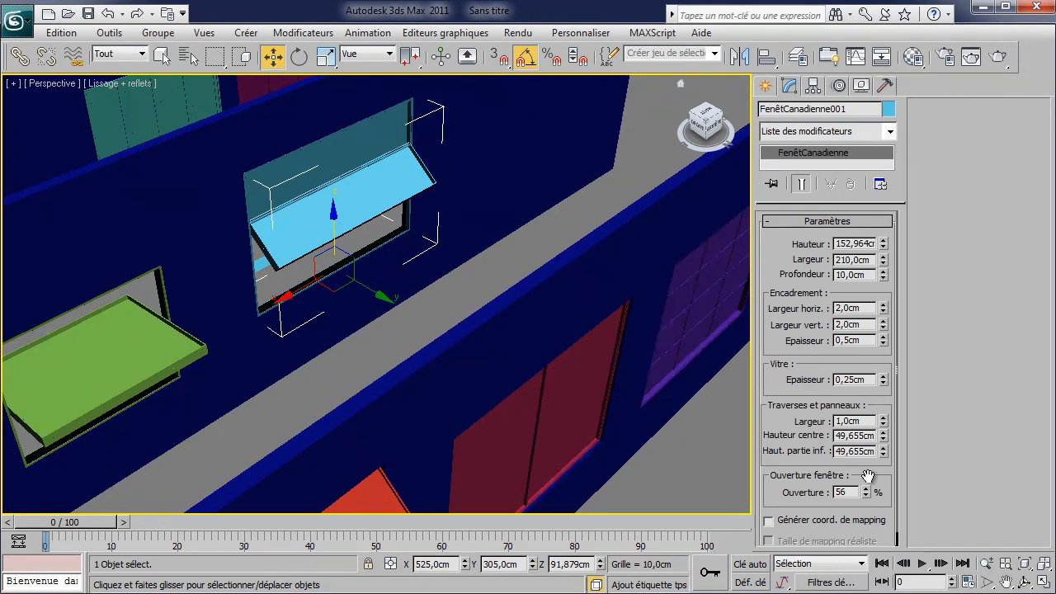
left_click_drag(868, 493, 856, 517)
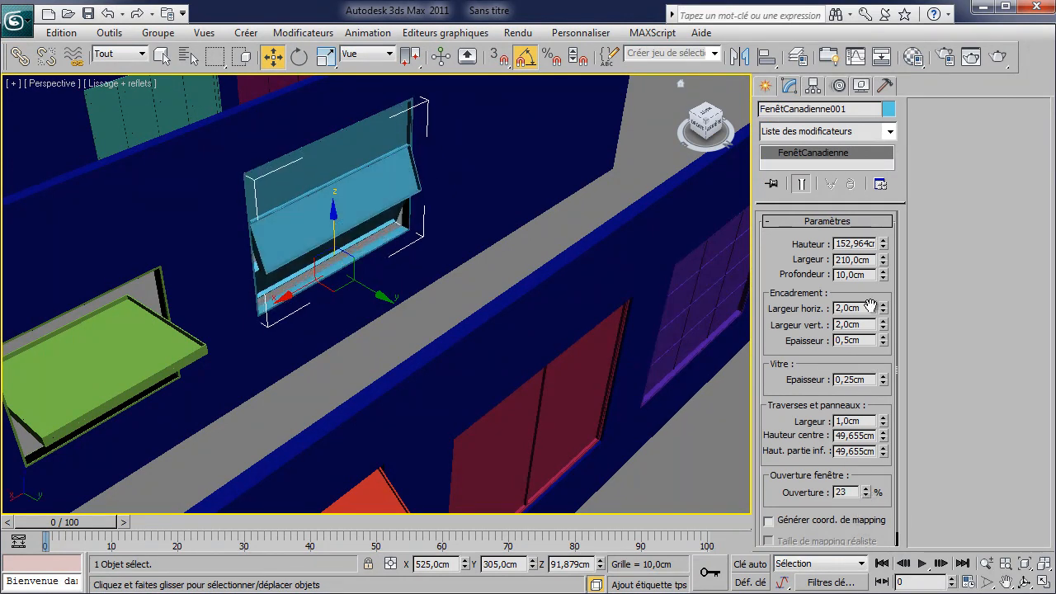
left_click_drag(884, 278, 881, 323)
middle_click_drag(460, 296, 426, 313)
scroll(455, 318, "down", 3)
scroll(469, 300, "up", 3)
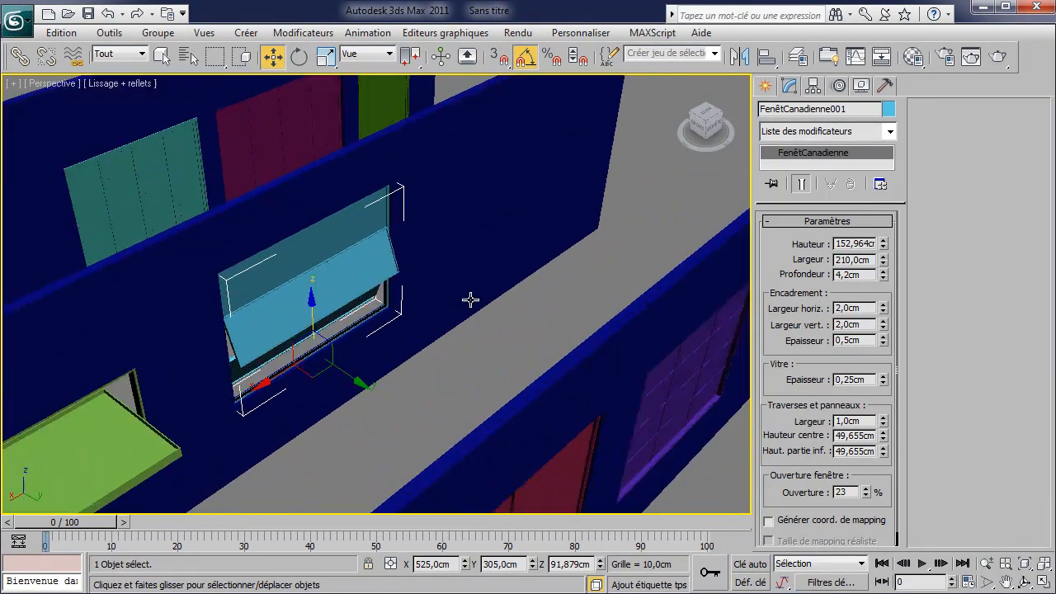
Create a sliding window (Glissement) near the far end of the middle wall, 260 cm wide and 10 cm deep, using snaps.
left_click(767, 86)
left_click(874, 227)
middle_click_drag(528, 285, 392, 333)
middle_click_drag(311, 351, 590, 444)
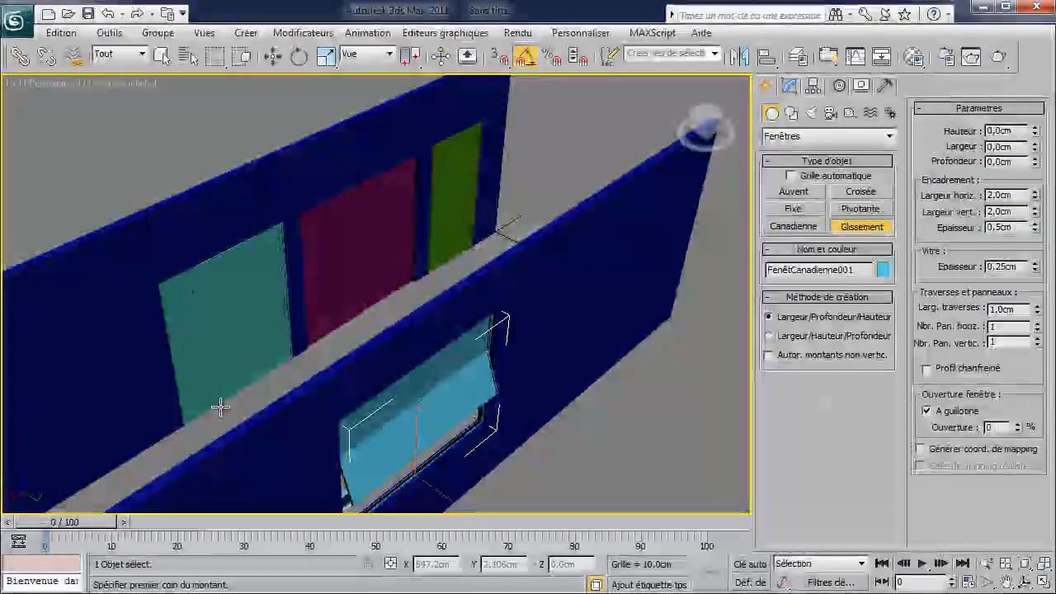
middle_click_drag(461, 330, 213, 256)
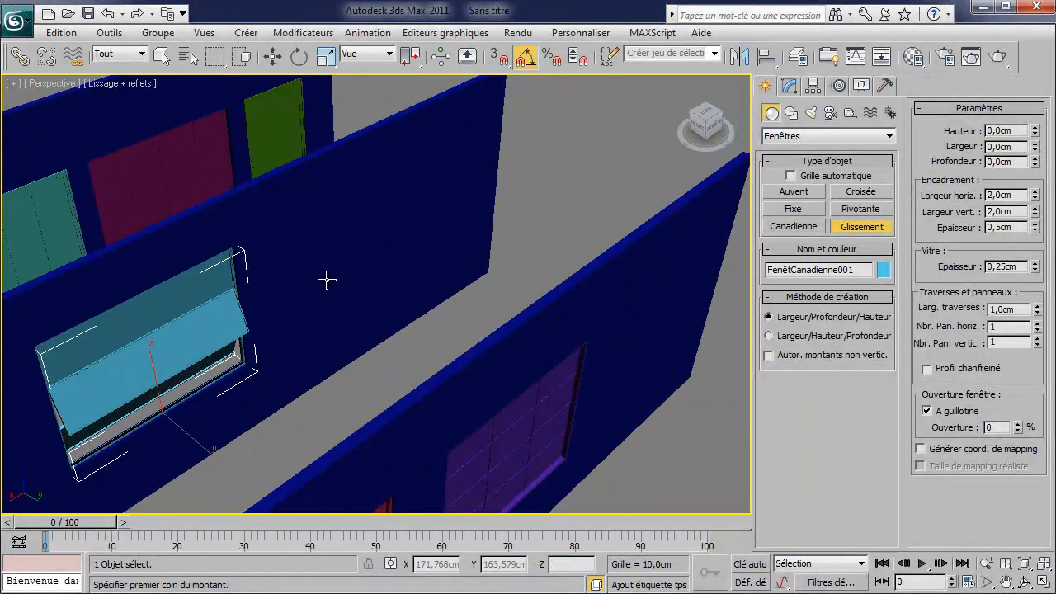
key("F3")
right_click(384, 260)
key("s")
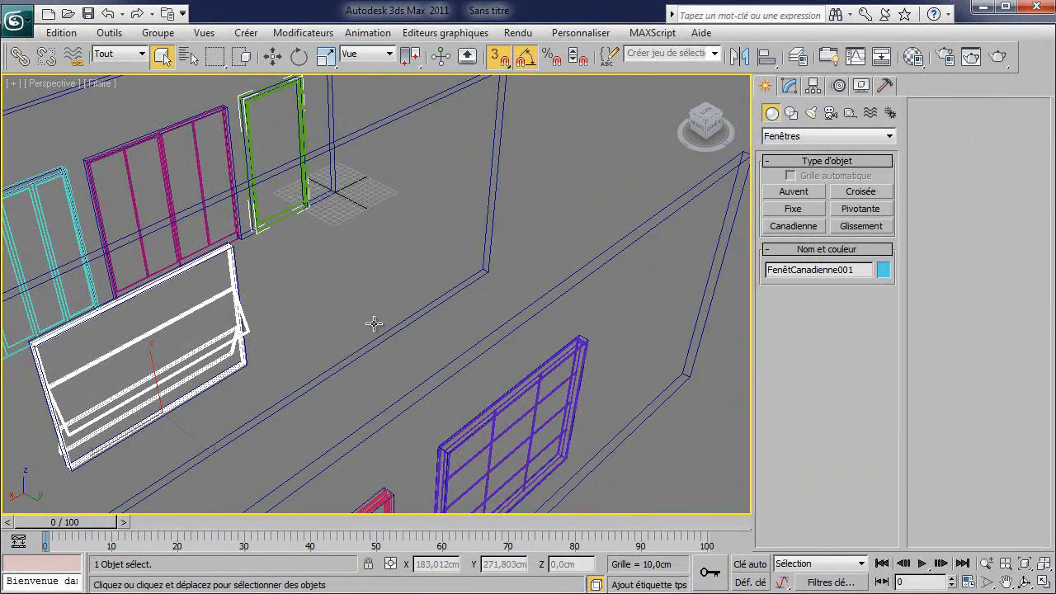
left_click(861, 226)
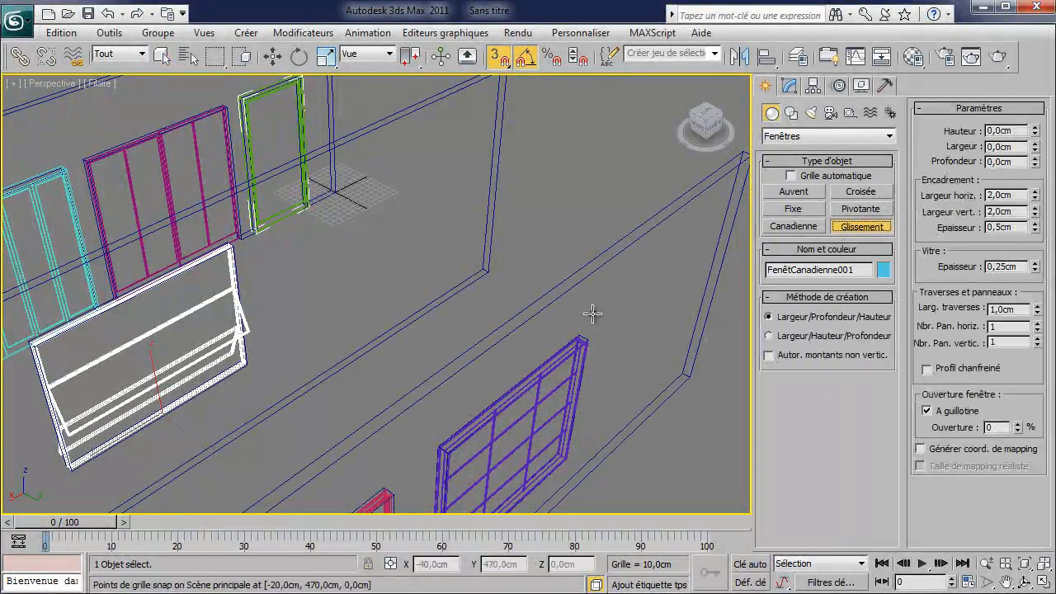
left_click_drag(321, 376, 458, 289)
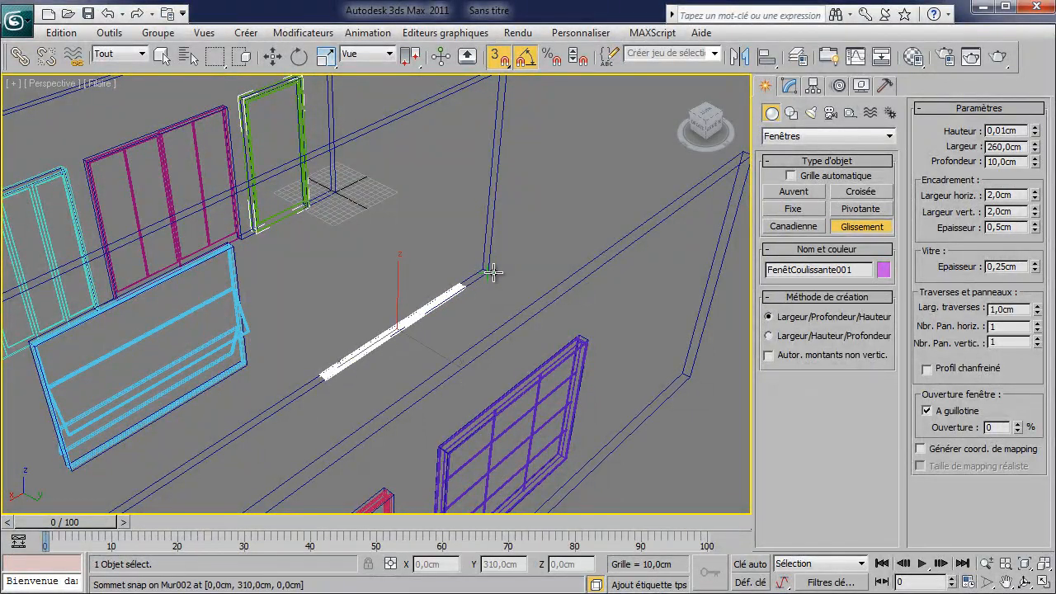
left_click(492, 272)
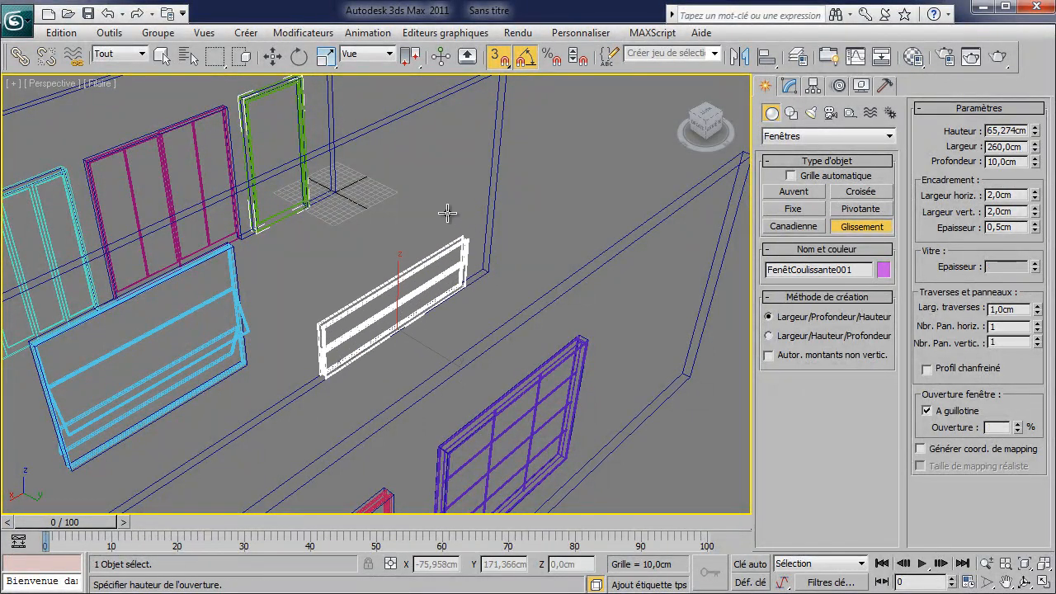
left_click(223, 241)
right_click(376, 231)
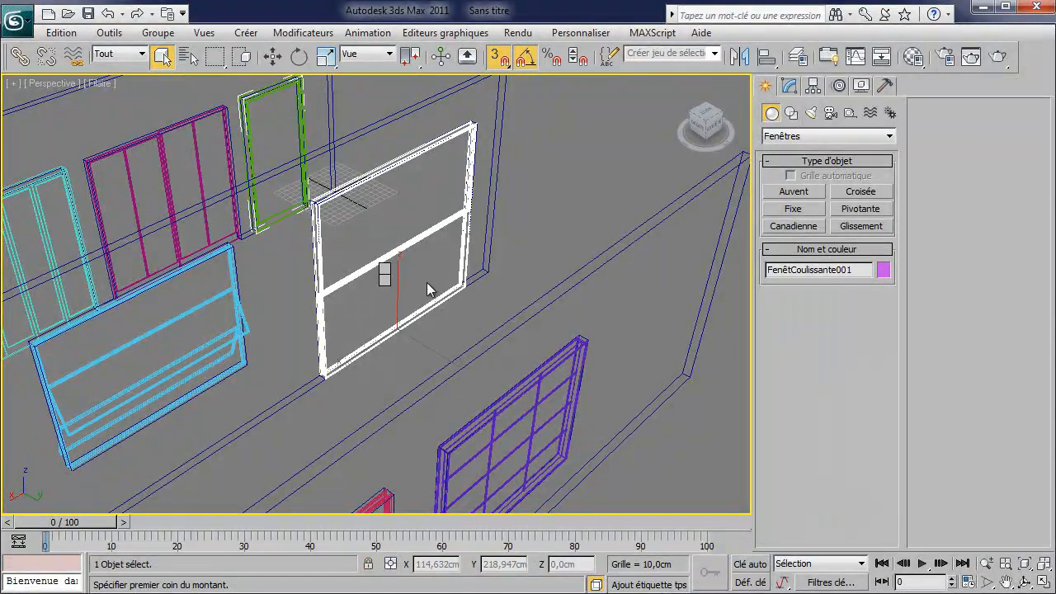
Raise the sliding window to a Z position of about 41 cm with snapping off, and view all the walls in shaded display.
right_click(371, 313)
left_click(402, 321)
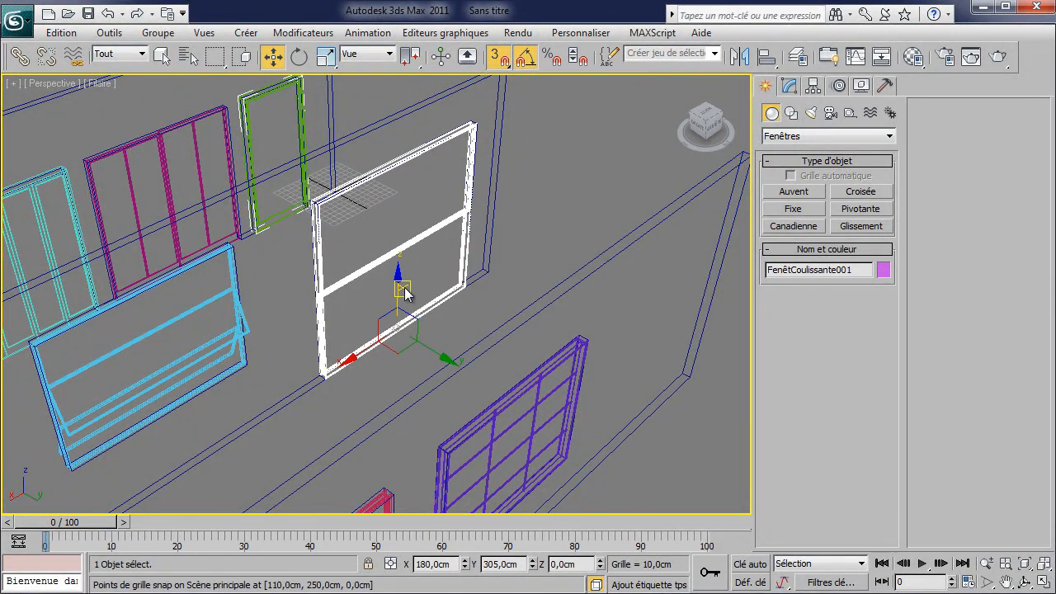
key("s")
left_click_drag(399, 287, 415, 275)
mouse_move(462, 307)
middle_mouse_down()
mouse_move(455, 340)
mouse_move(537, 284)
mouse_move(437, 271)
mouse_move(428, 315)
mouse_move(558, 276)
mouse_move(504, 267)
mouse_move(524, 274)
middle_mouse_up()
key("F3")
scroll(472, 343, "down", 2)
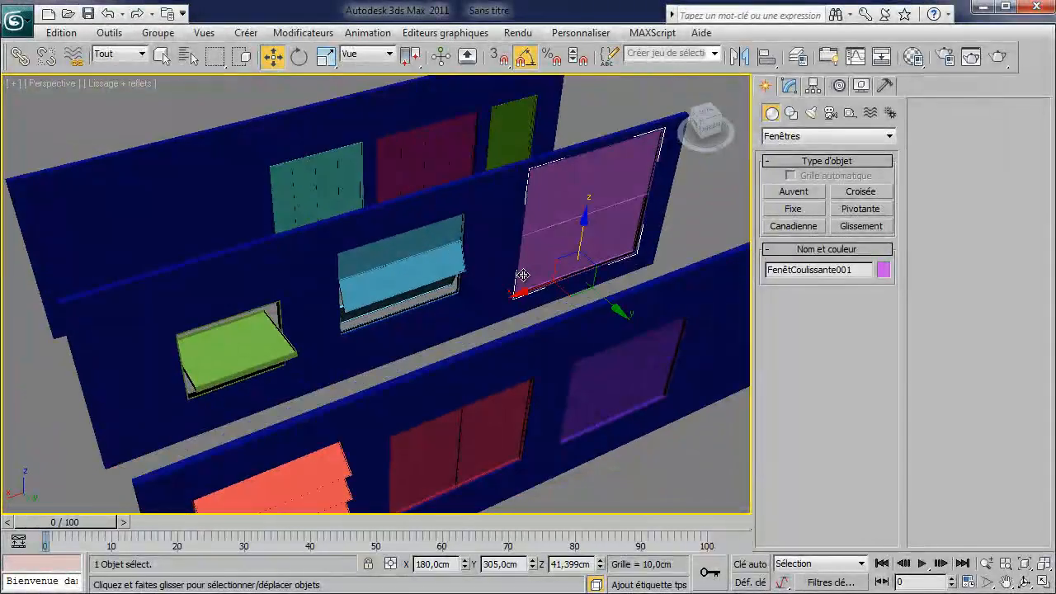
scroll(476, 330, "down", 8)
middle_click_drag(284, 328, 540, 290, "alt")
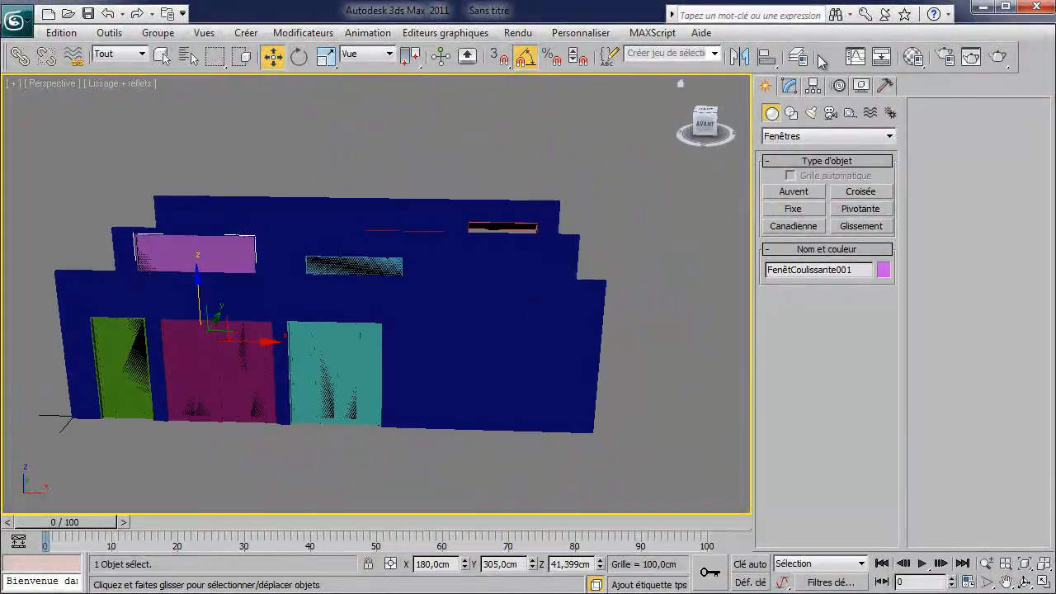